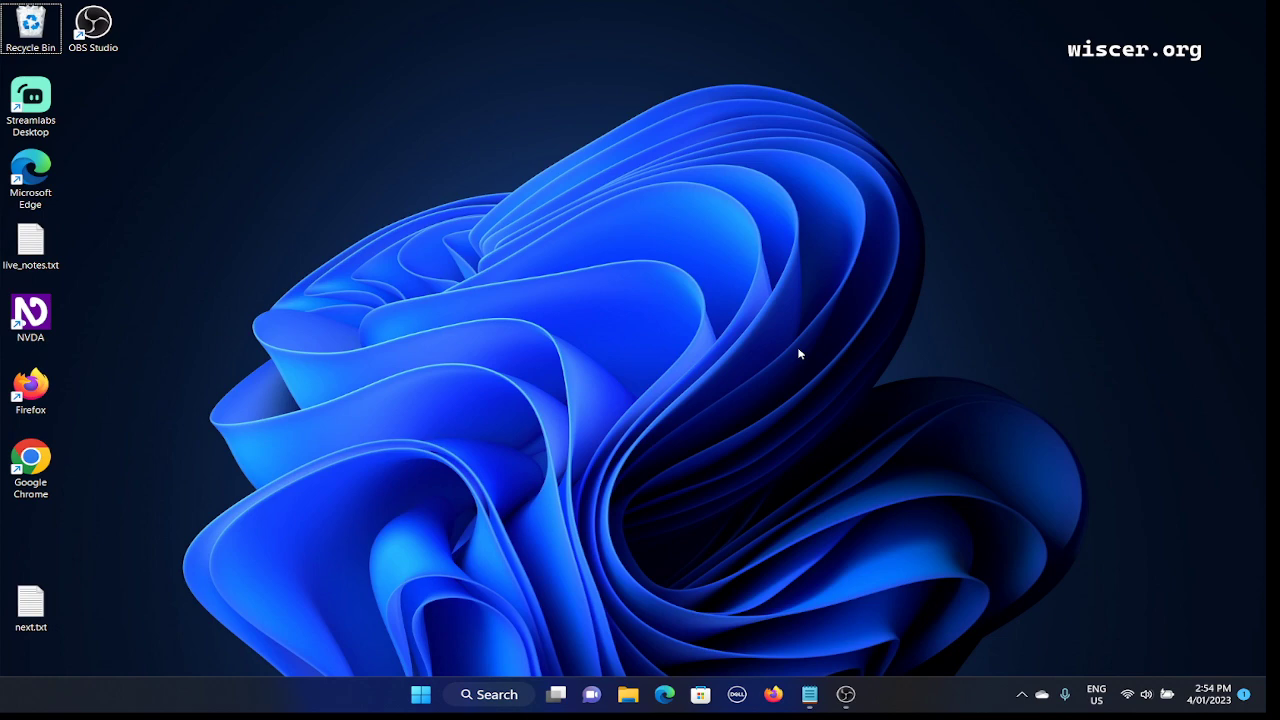
Bring up the window switcher with the obs-title.txt Notepad window highlighted.
{"action": "key", "text": "alt+Tab"}
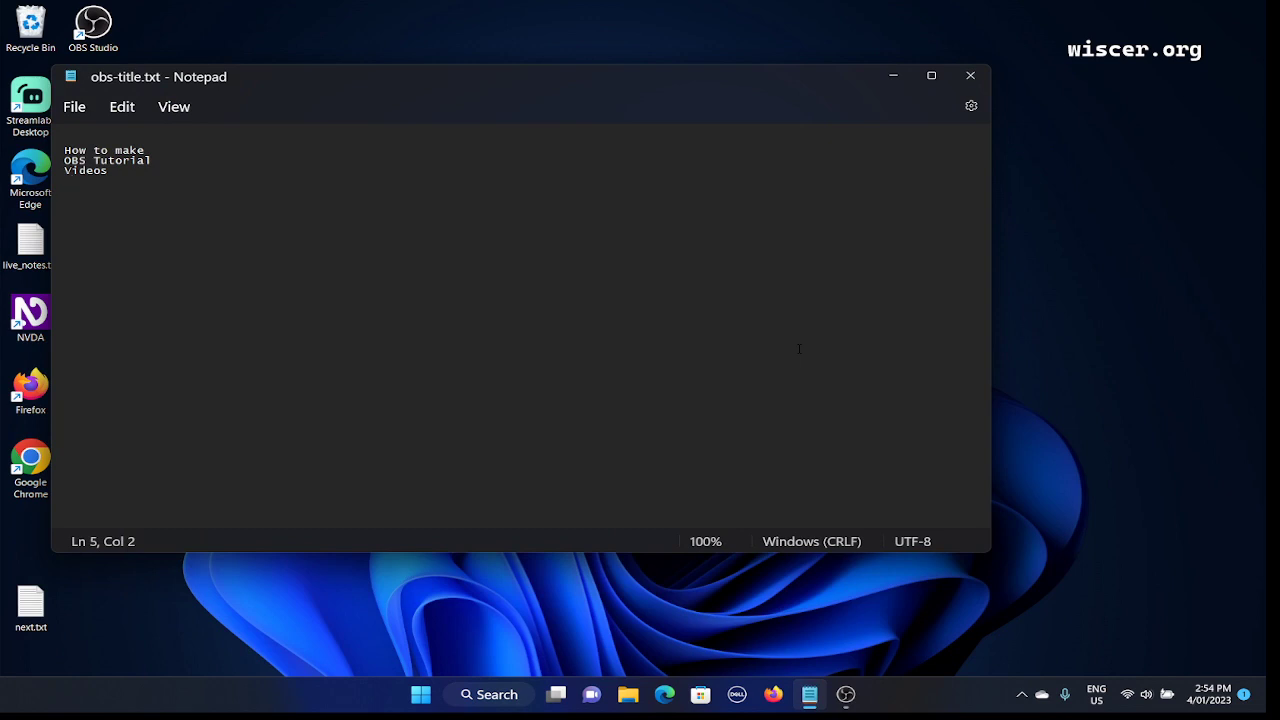
Read through the three title lines in obs-title.txt, then return to OBS Studio.
{"action": "key", "text": "Up"}
{"action": "key", "text": "Up"}
{"action": "key", "text": "Up"}
{"action": "key", "text": "Up"}
{"action": "key", "text": "Right"}
{"action": "key", "text": "Right"}
{"action": "key", "text": "Down"}
{"action": "key", "text": "Down"}
{"action": "key", "text": "Down"}
{"action": "key", "text": "alt+Tab"}
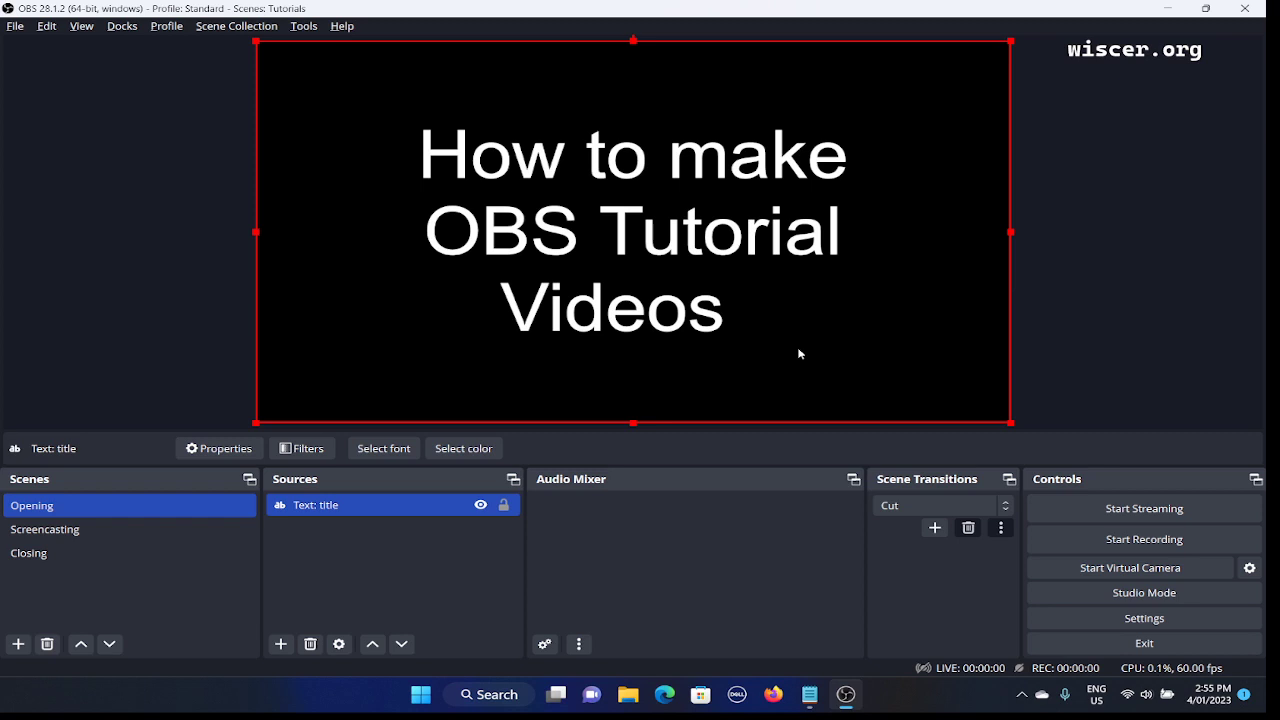
Switch to OBS Studio and close the program with Alt+F4.
{"action": "key", "text": "alt+Tab"}
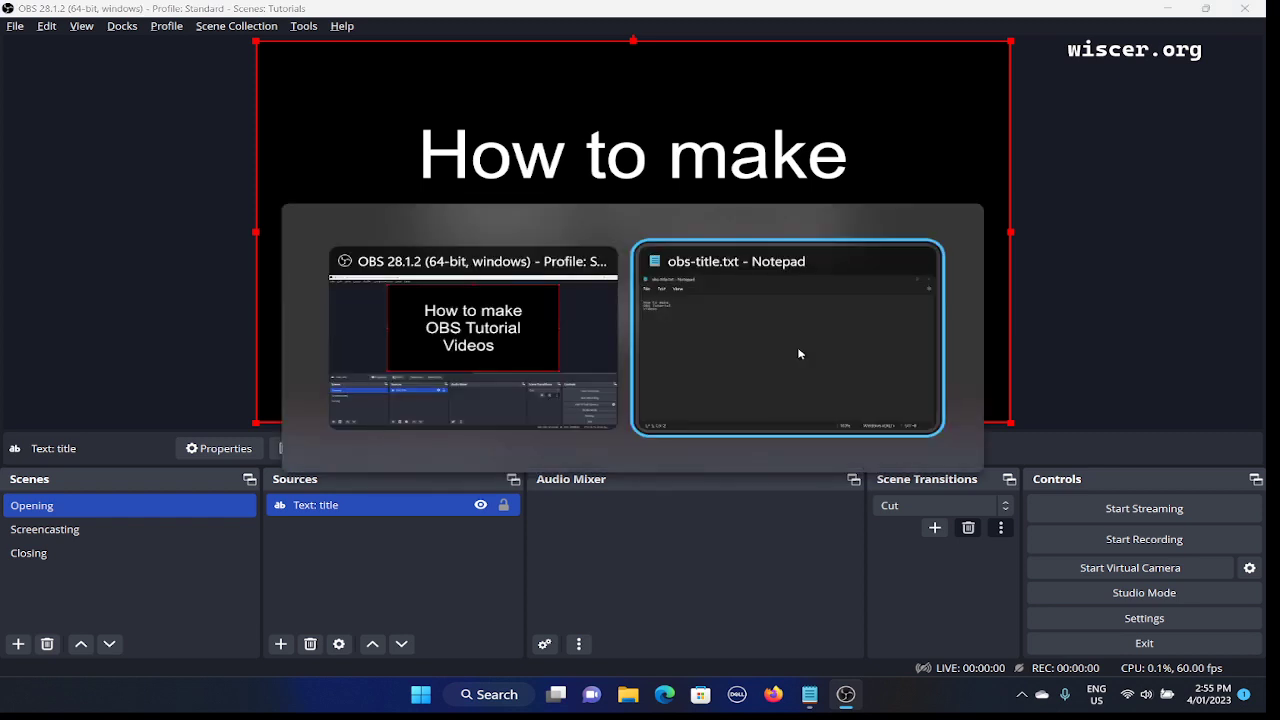
{"action": "key", "text": "alt+Tab"}
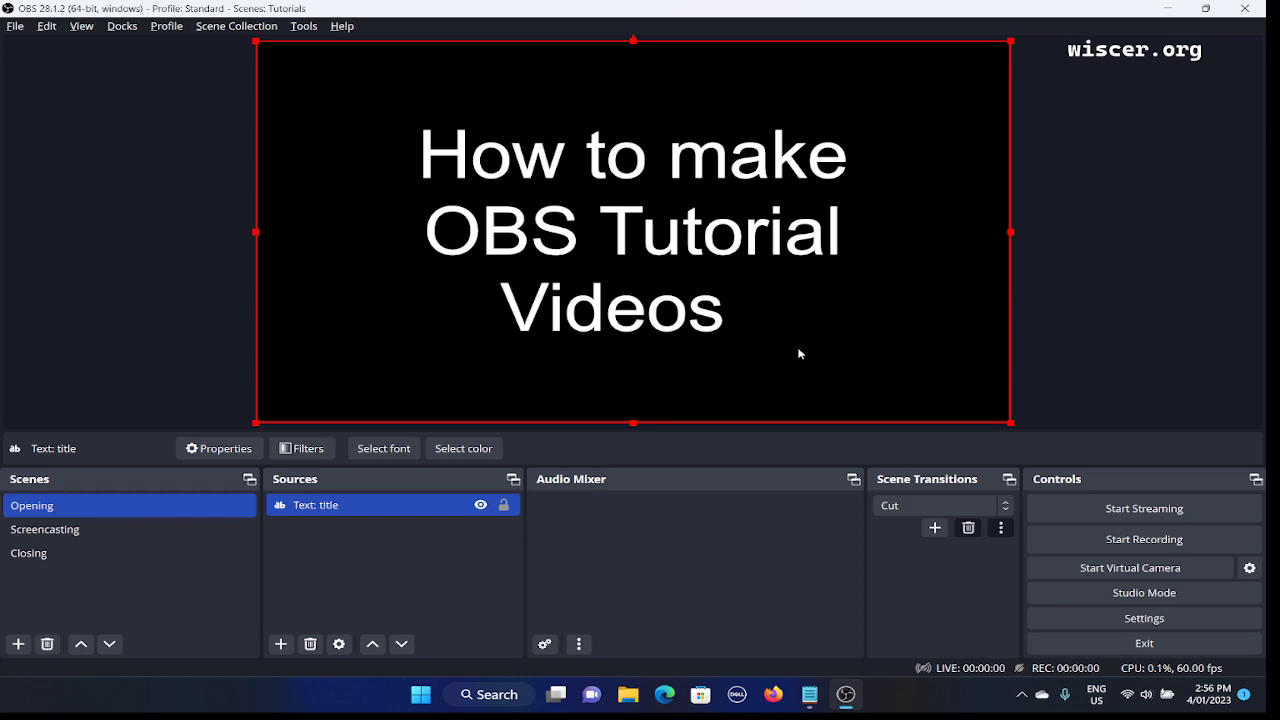
{"action": "key", "text": "alt+F4"}
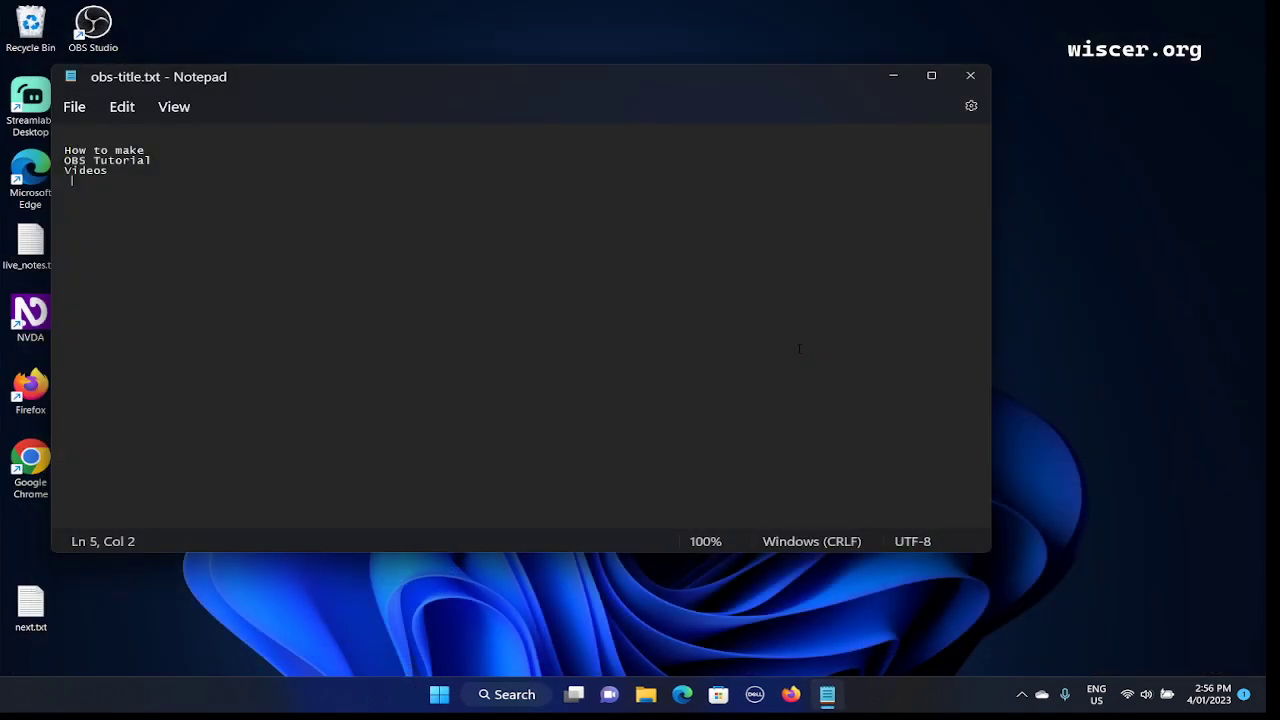
Relaunch OBS Studio (64bit) by searching for 'obs' in Windows Search.
{"action": "key", "text": "super"}
{"action": "type", "text": "obs"}
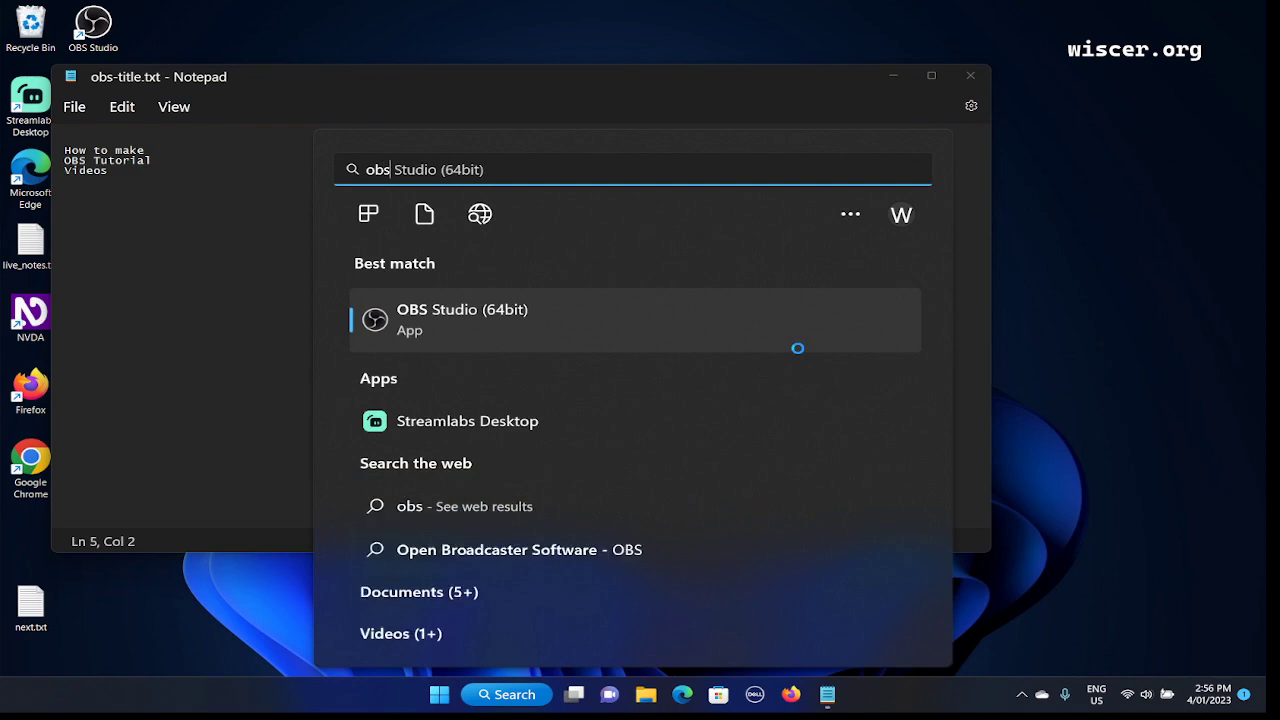
{"action": "key", "text": "Return"}
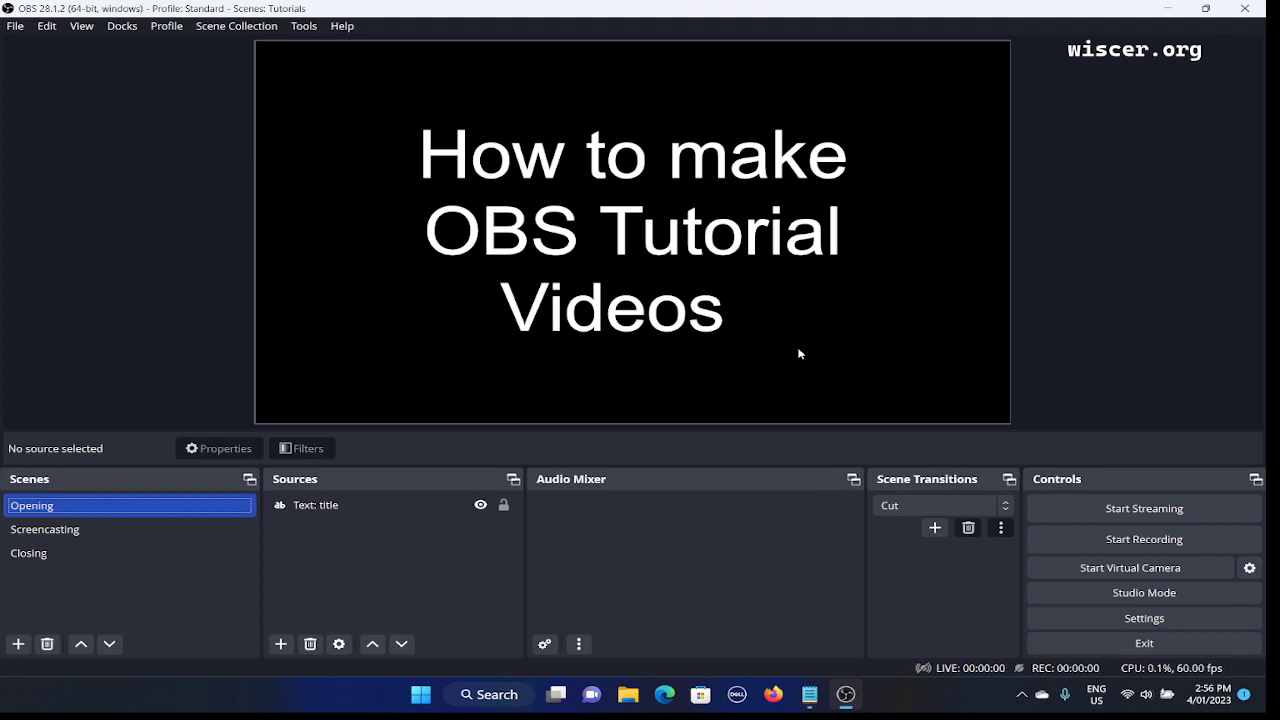
{"action": "key", "text": "Tab"}
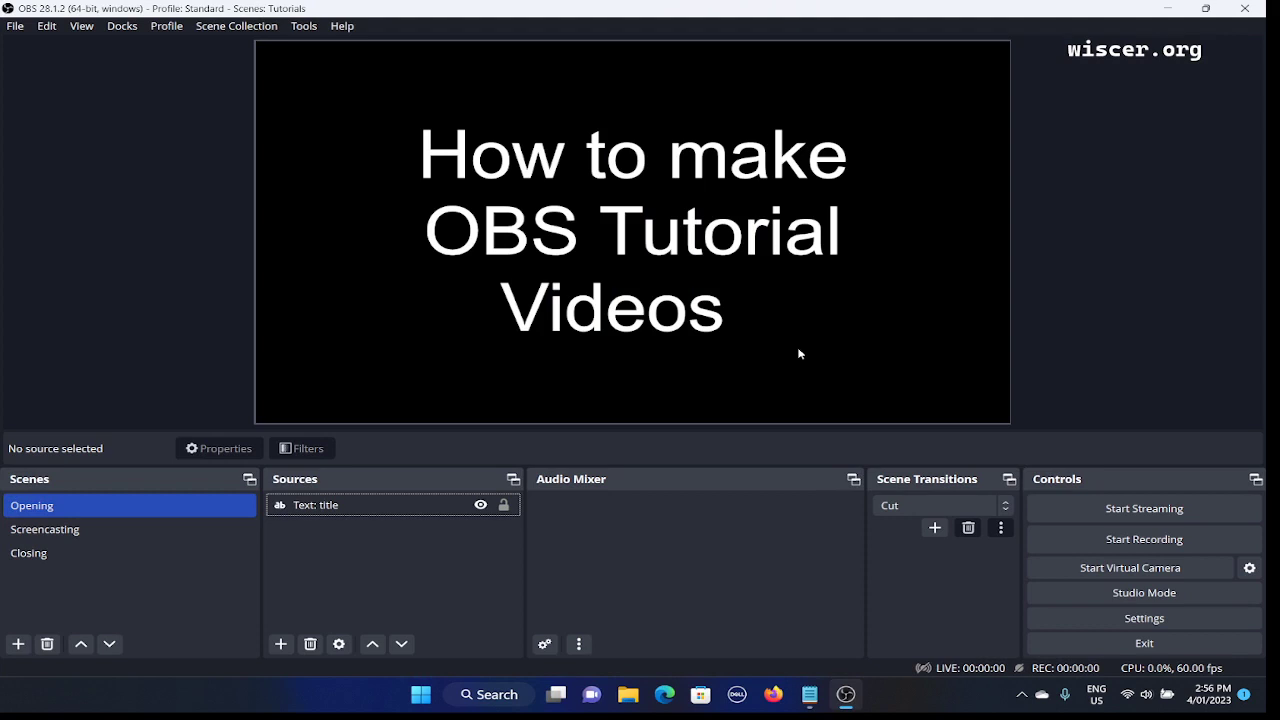
{"action": "key", "text": "Tab"}
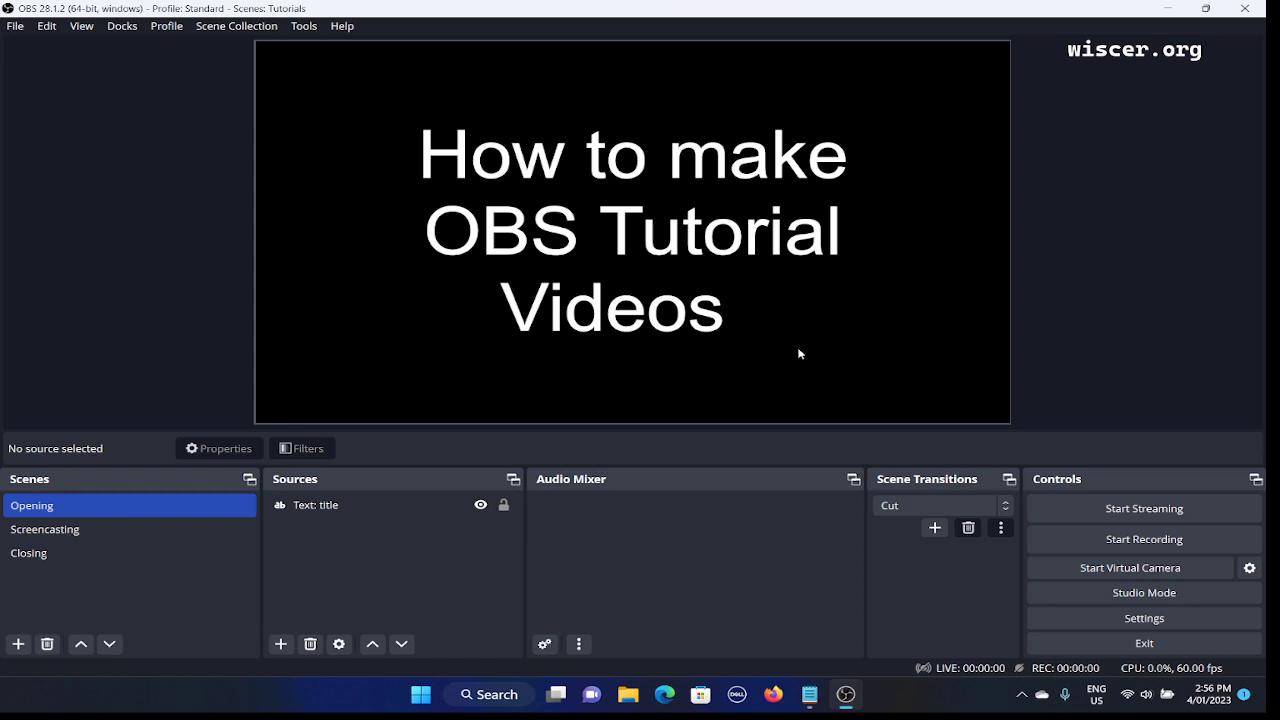
{"action": "key", "text": "Tab"}
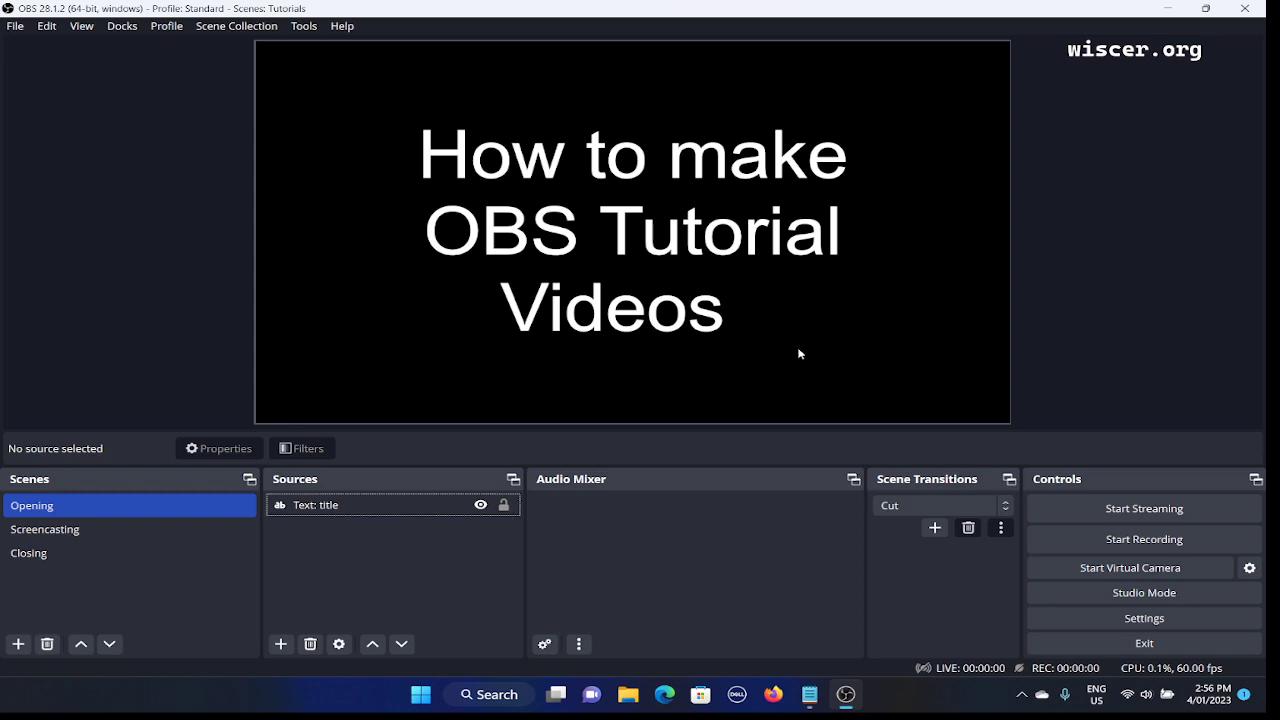
{"action": "key", "text": "shift+Tab"}
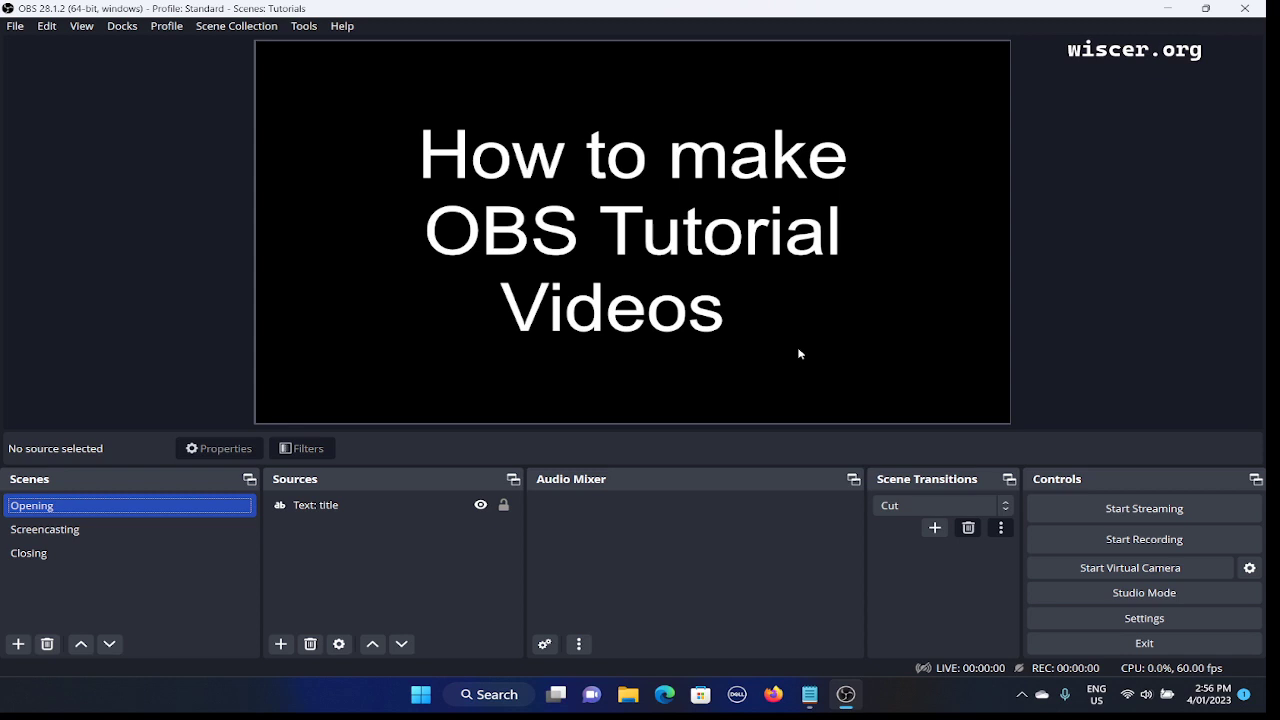
{"action": "key", "text": "Tab"}
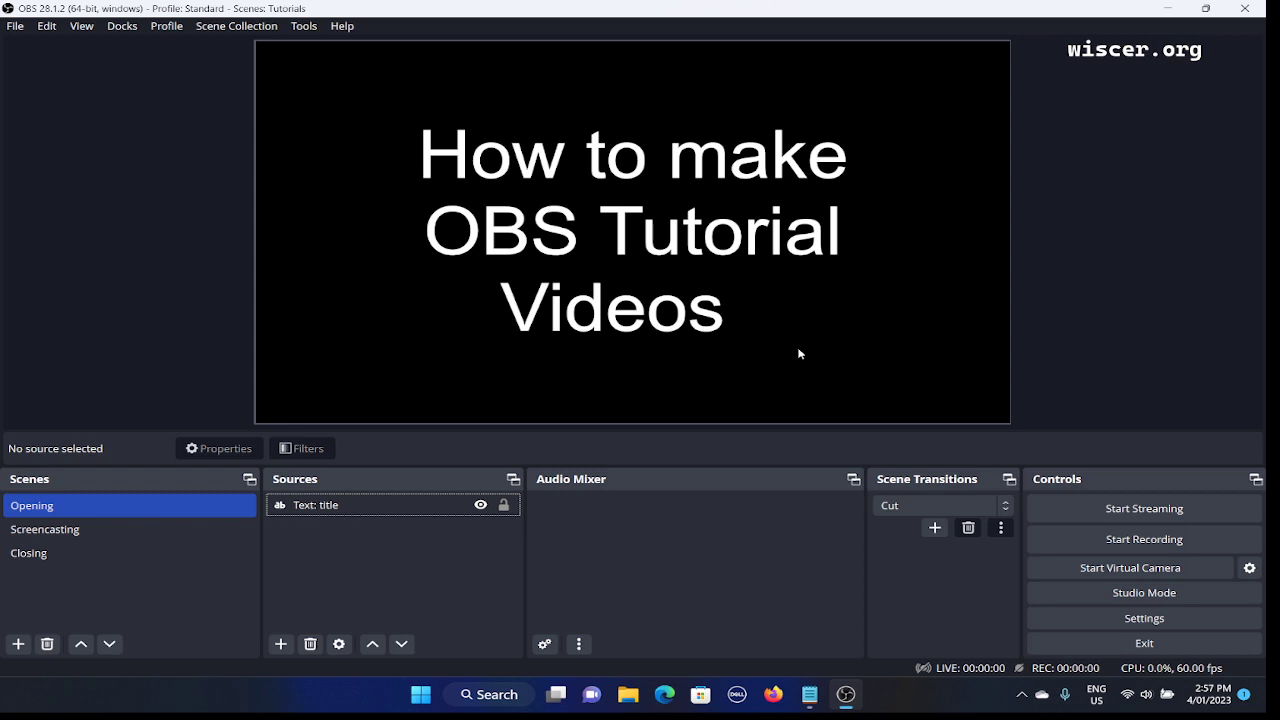
Add a new Text (GDI+) source to the Opening scene from the preview's context menu.
{"action": "right_click", "coordinate": [799, 353]}
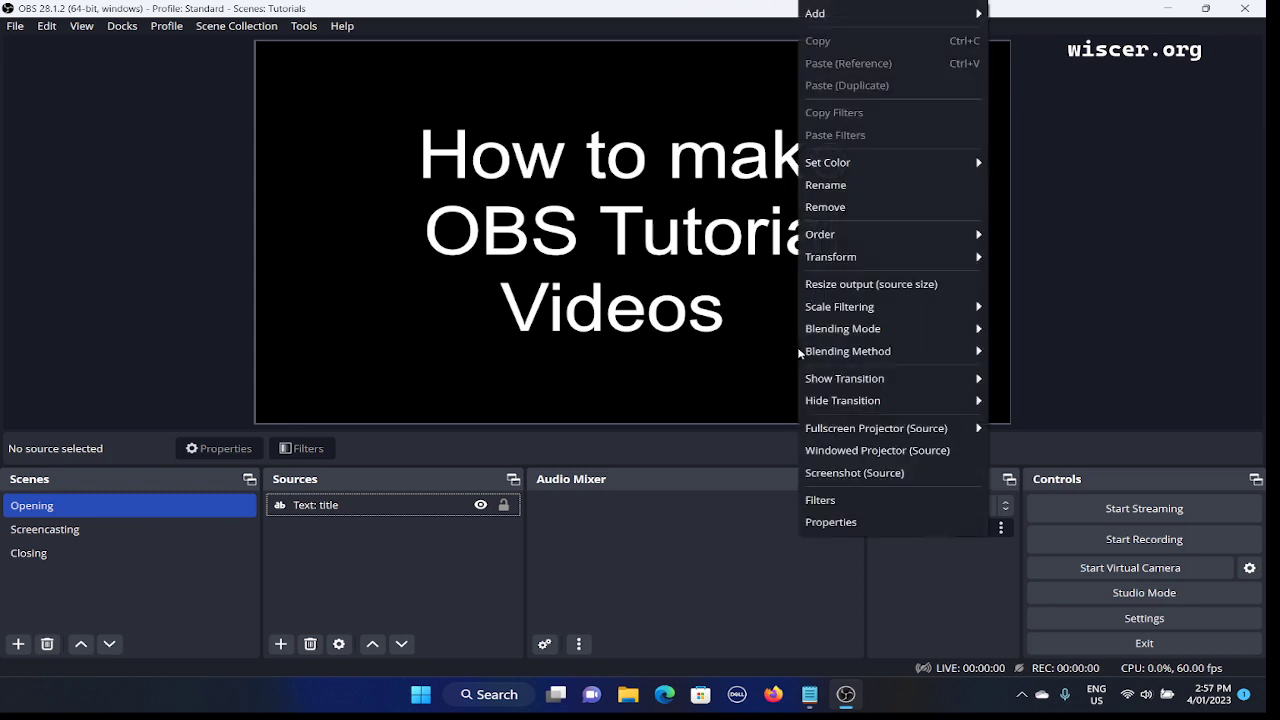
{"action": "key", "text": "Down"}
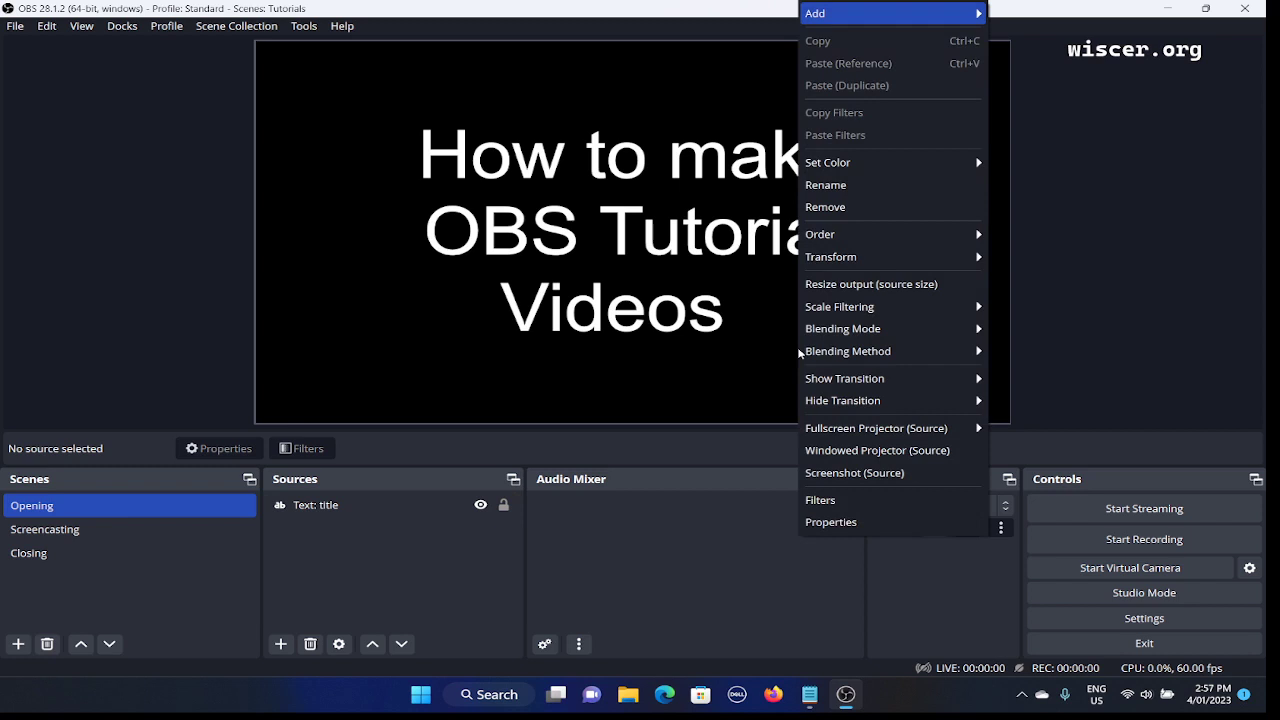
{"action": "key", "text": "Right"}
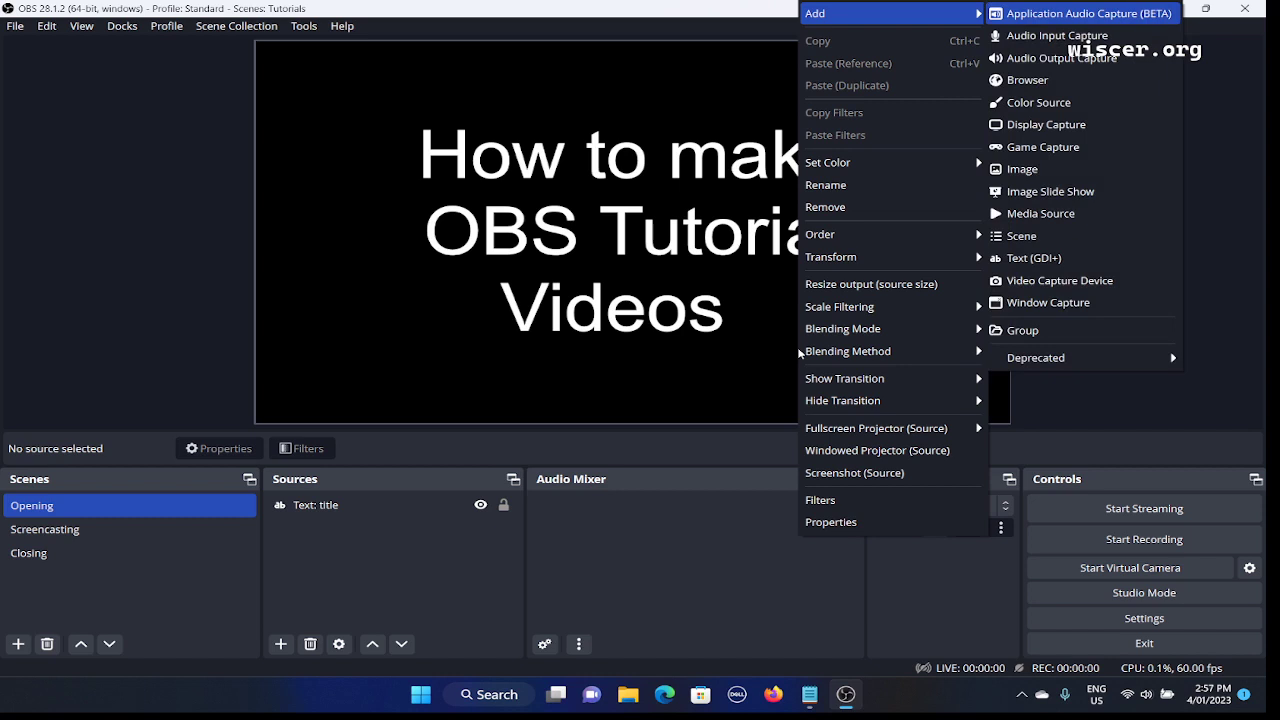
{"action": "key", "text": "Down"}
{"action": "key", "text": "Down"}
{"action": "key", "text": "Down"}
{"action": "key", "text": "Down"}
{"action": "key", "text": "Down"}
{"action": "key", "text": "Down"}
{"action": "key", "text": "Down"}
{"action": "key", "text": "Down"}
{"action": "key", "text": "Down"}
{"action": "key", "text": "Down"}
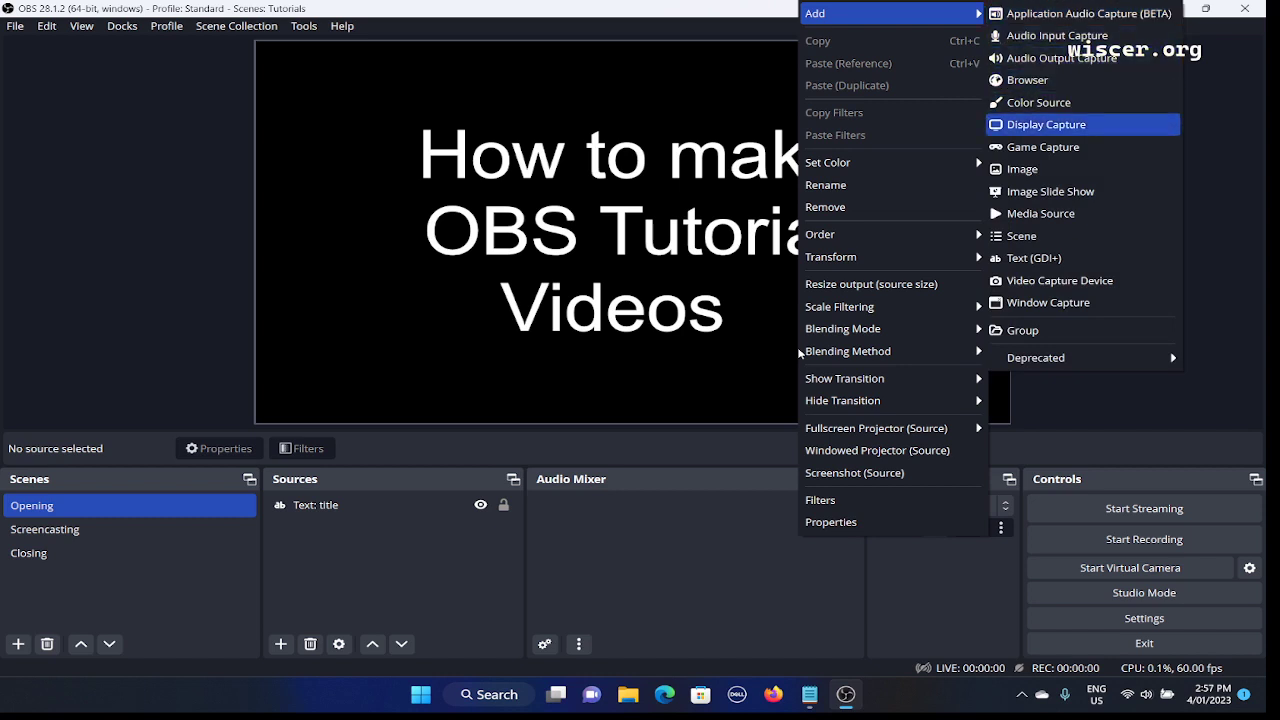
{"action": "key", "text": "Down"}
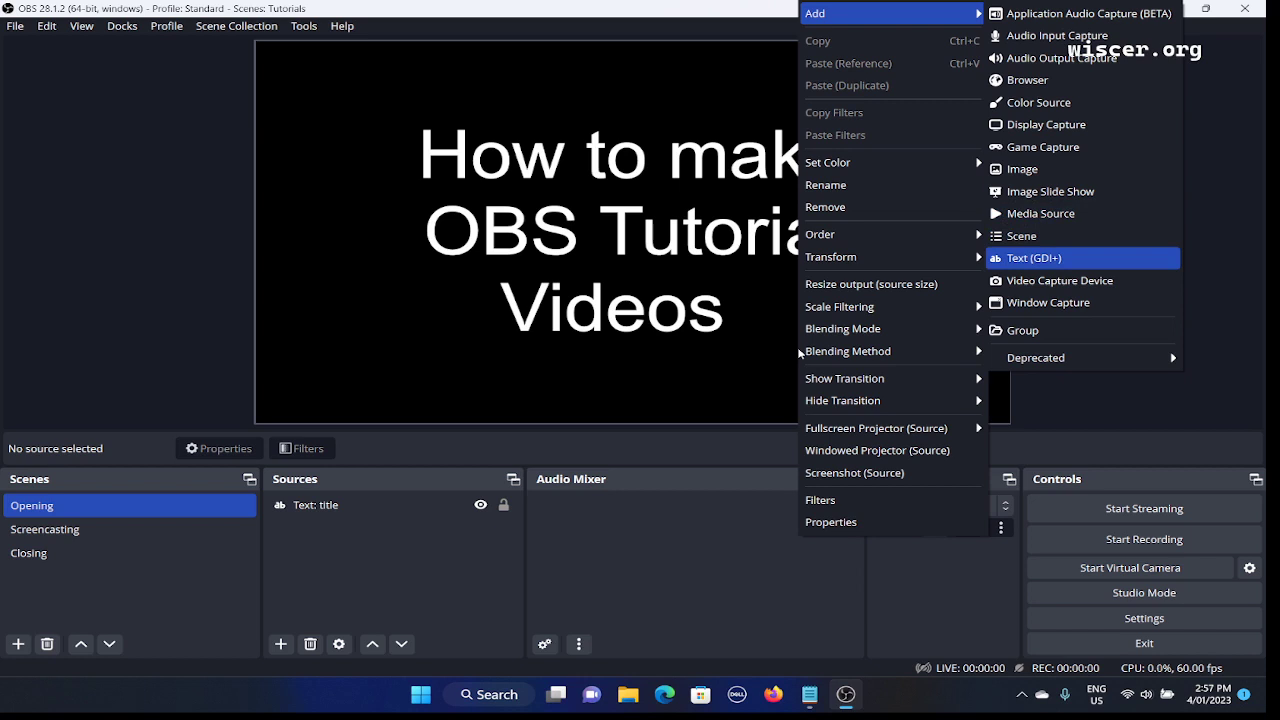
{"action": "key", "text": "Return"}
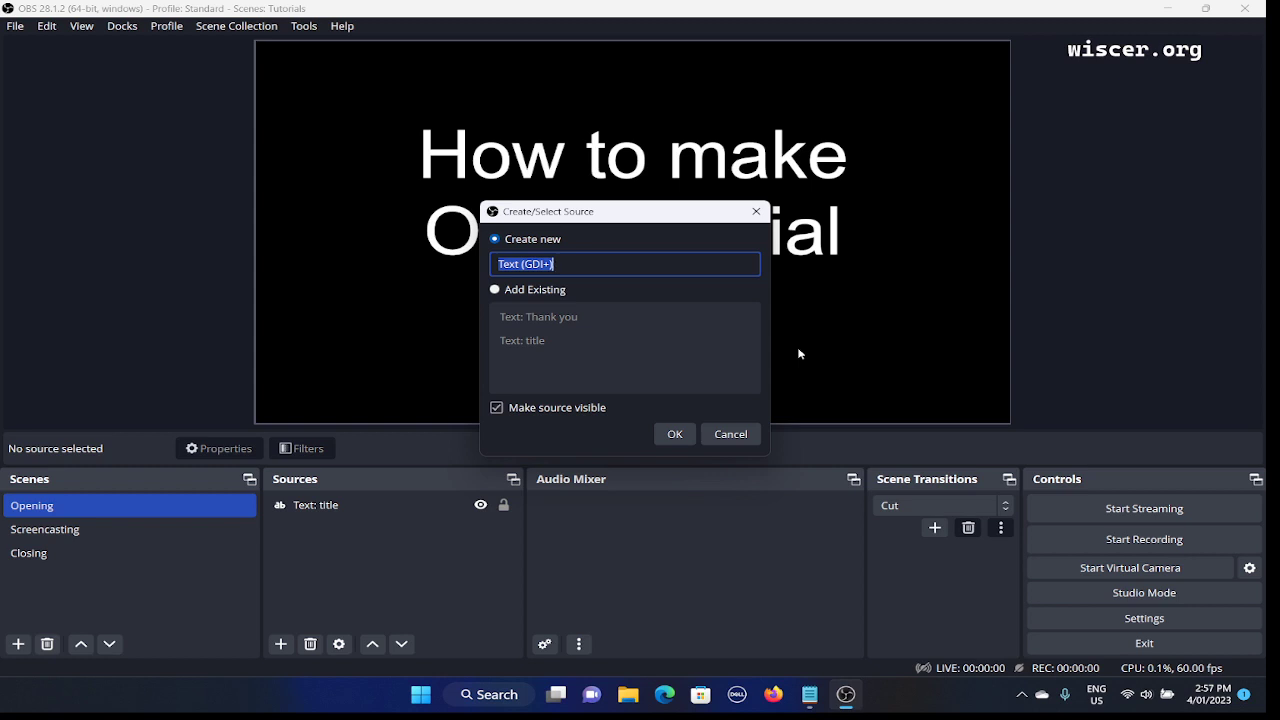
Name the new visible source 'text: URL' and confirm it to open its properties.
{"action": "key", "text": "Tab"}
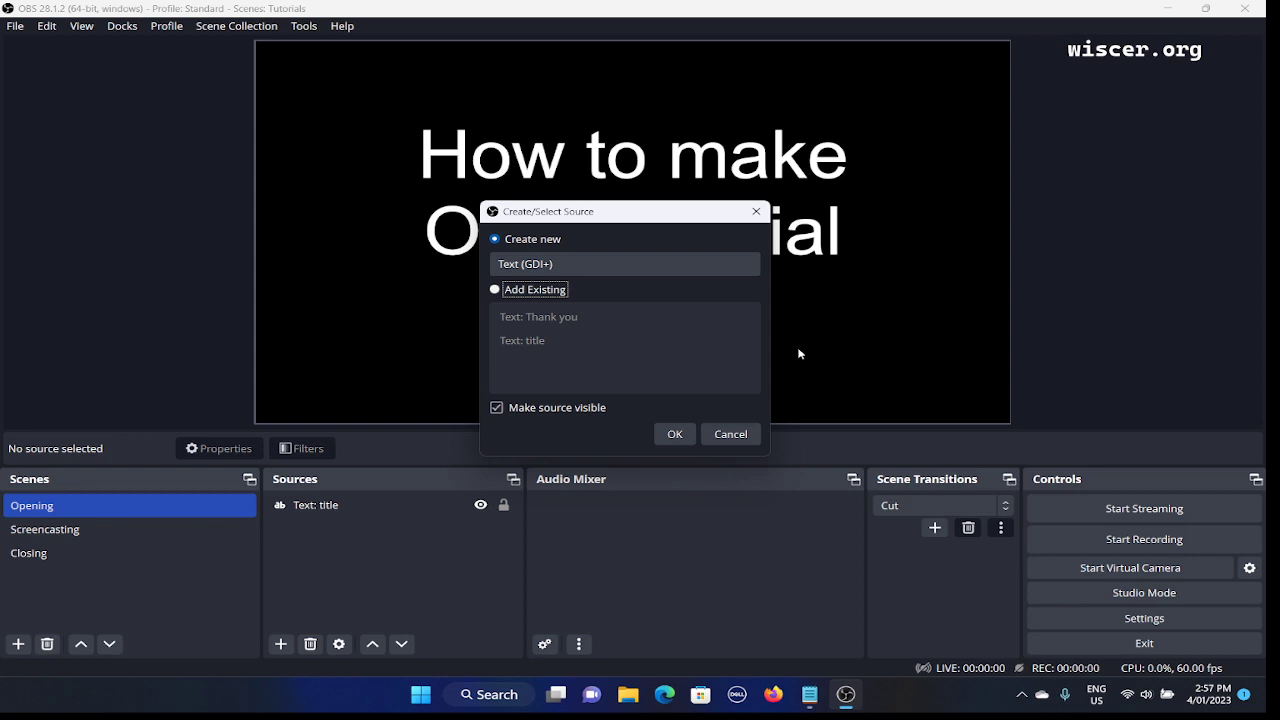
{"action": "key", "text": "Up"}
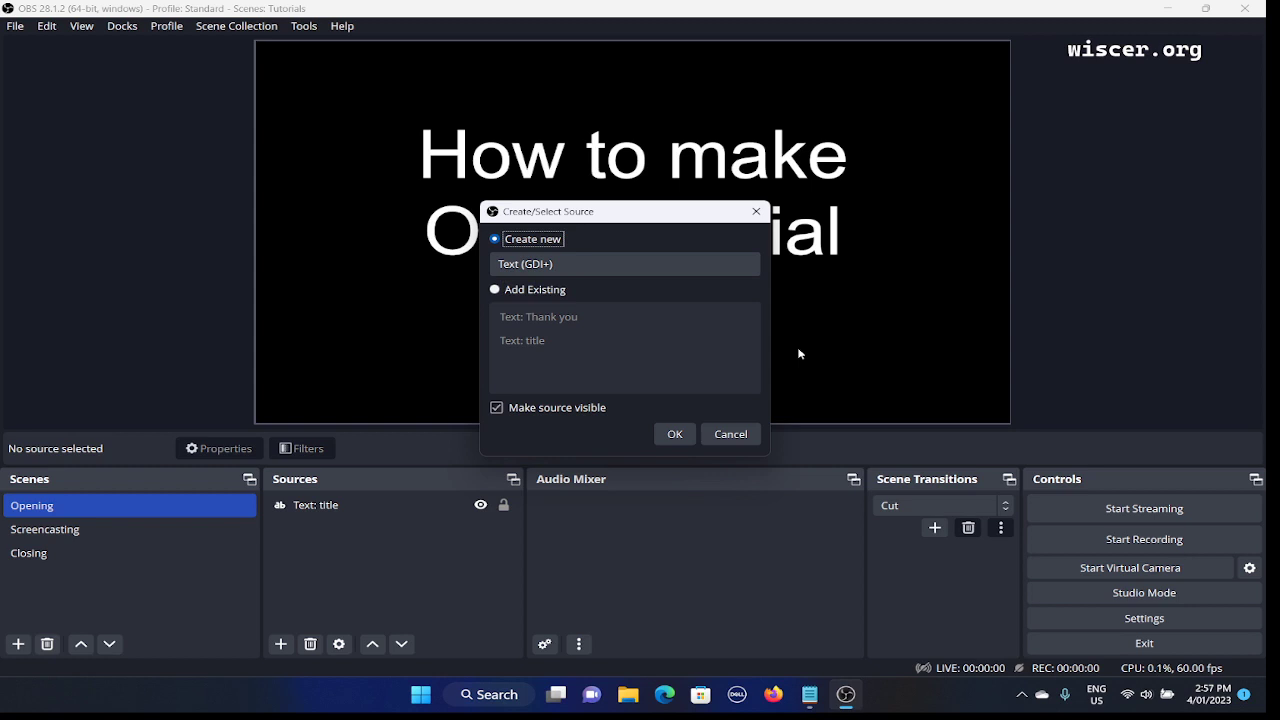
{"action": "key", "text": "Tab"}
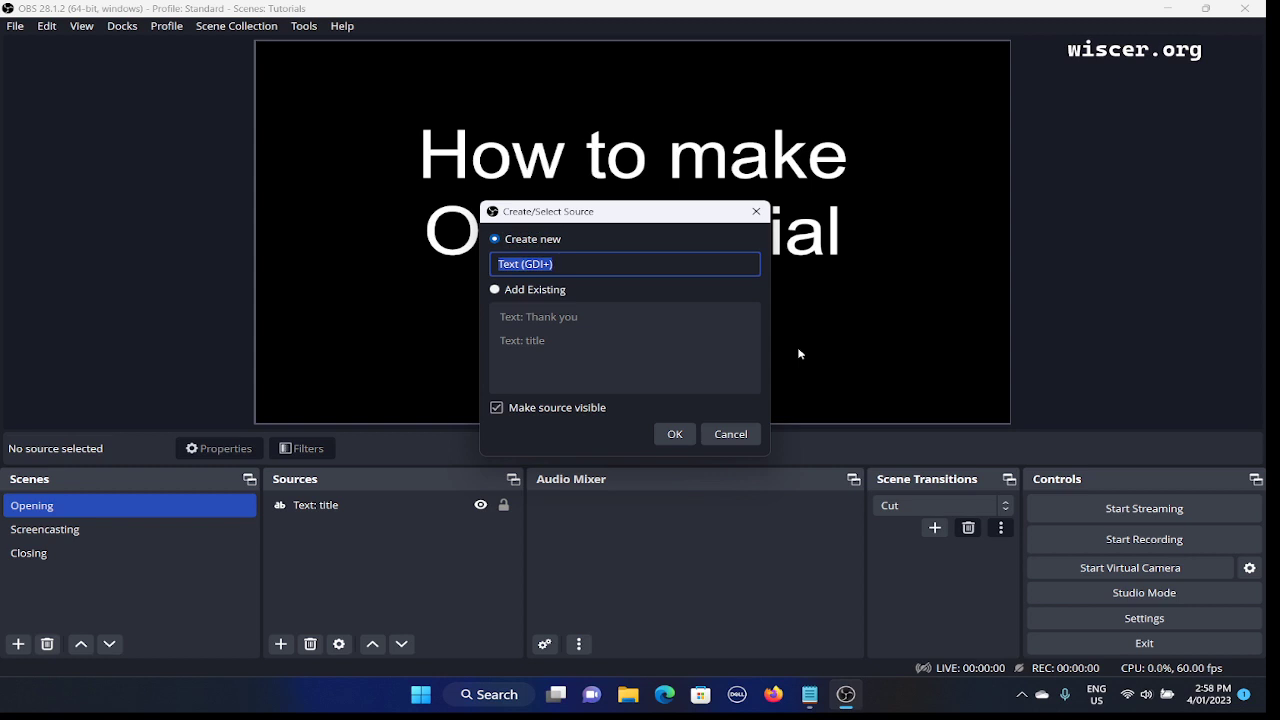
{"action": "type", "text": "text: URL"}
{"action": "key", "text": "Tab"}
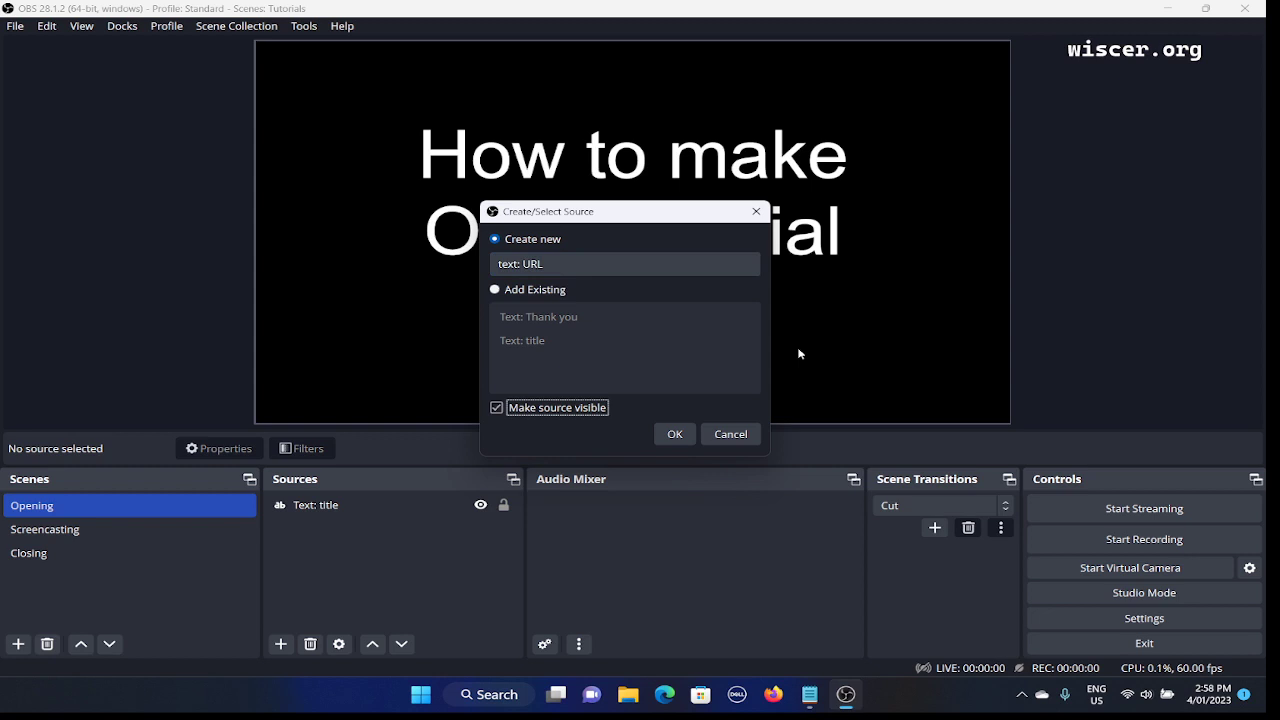
{"action": "key", "text": "Tab"}
{"action": "key", "text": "Return"}
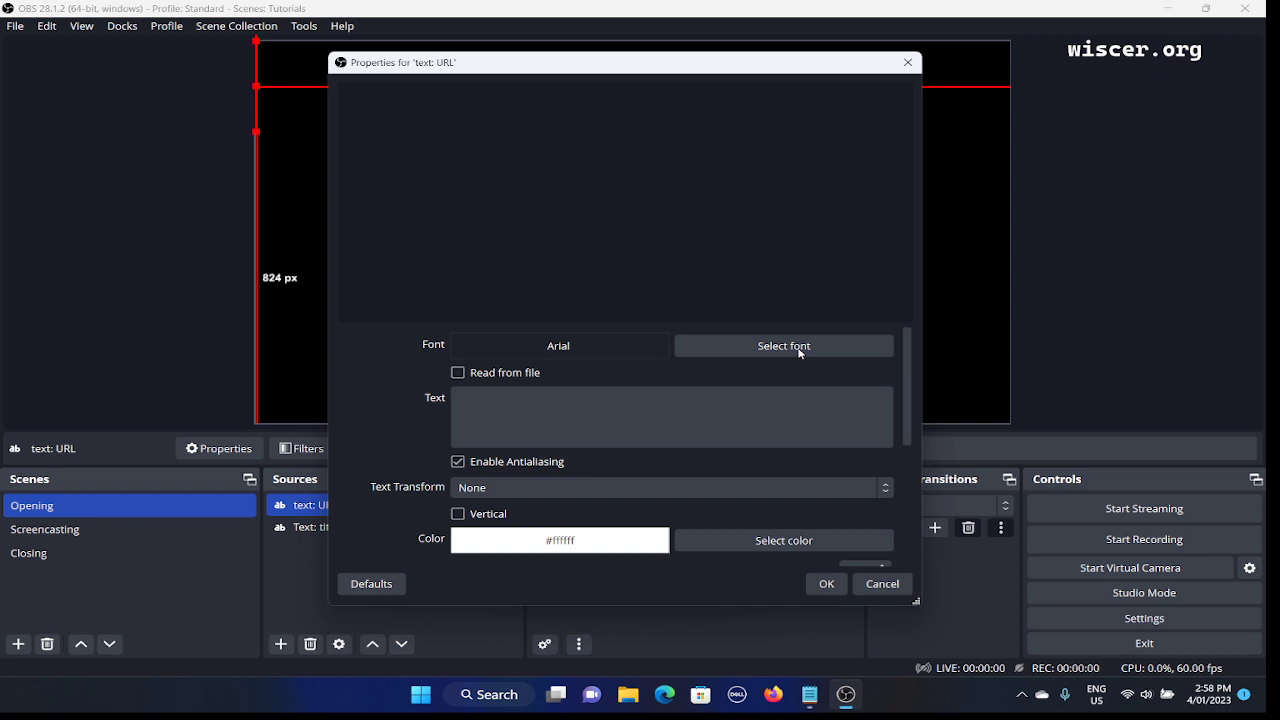
Open the font picker for text: URL, showing Arial Regular at size 256.
{"action": "left_click", "coordinate": [799, 350]}
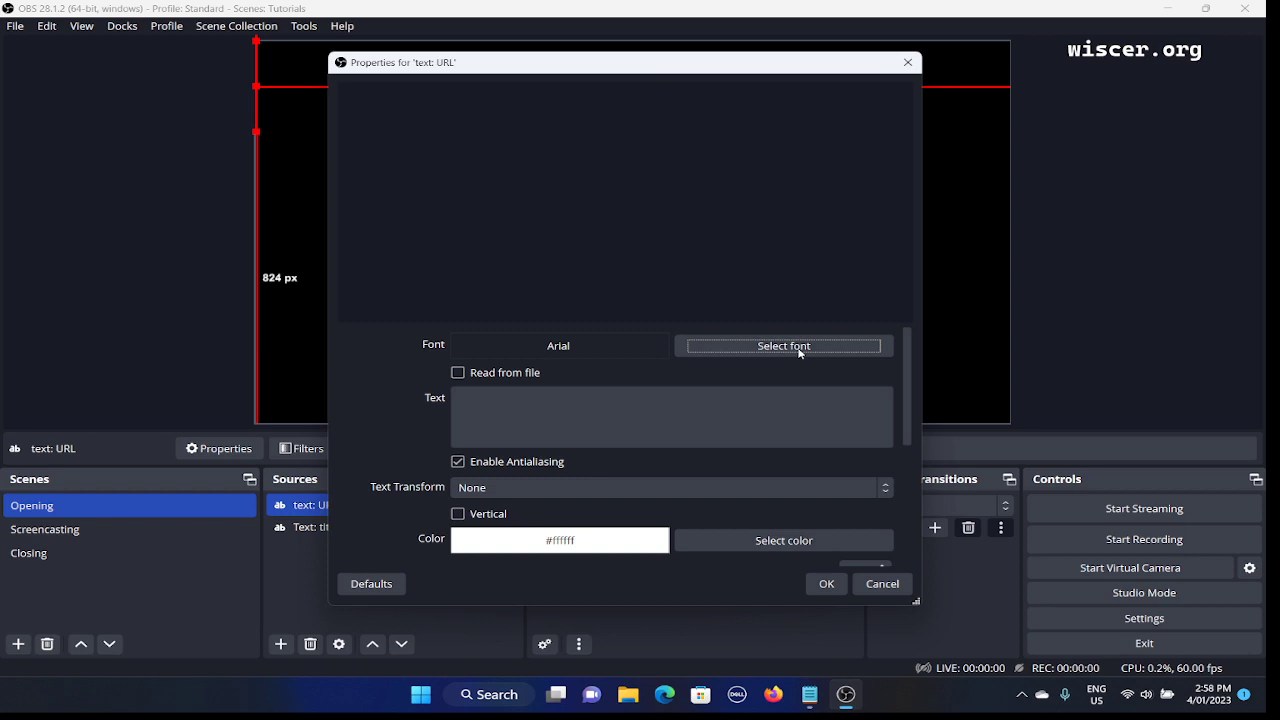
{"action": "left_click", "coordinate": [800, 350]}
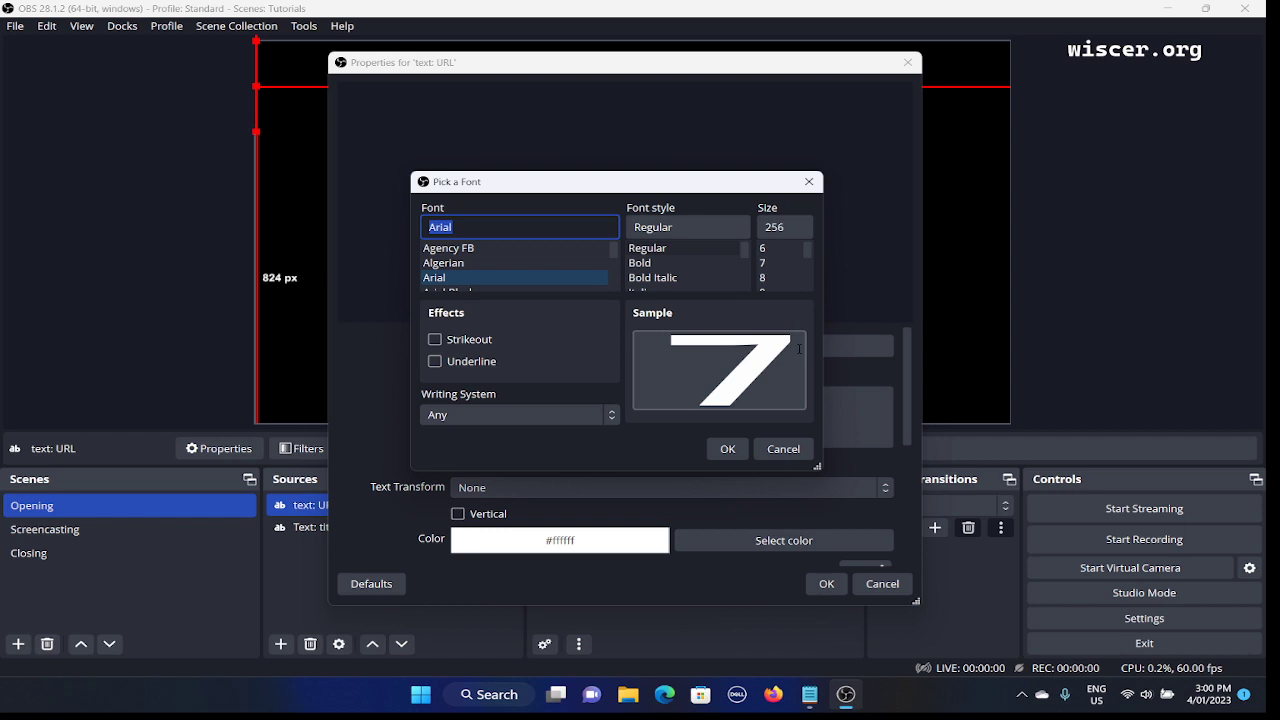
Close the font picker without changes, leaving the font at Arial.
{"action": "key", "text": "Tab"}
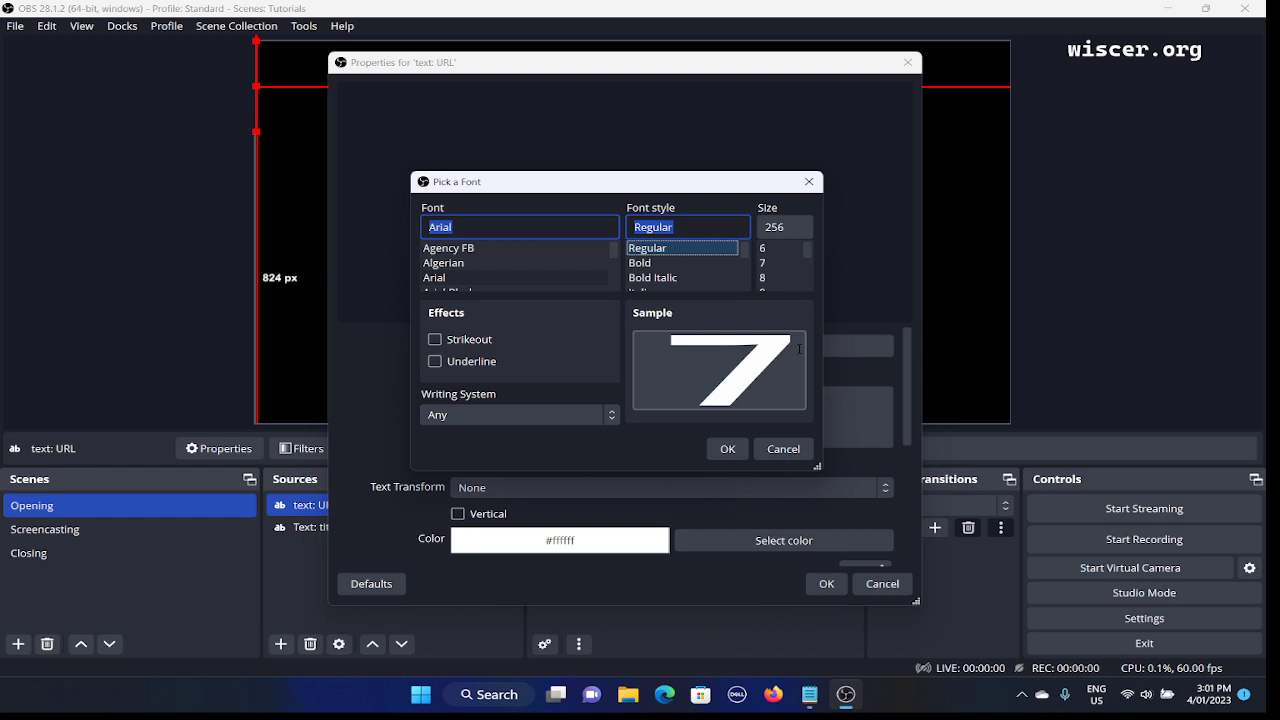
{"action": "key", "text": "Escape"}
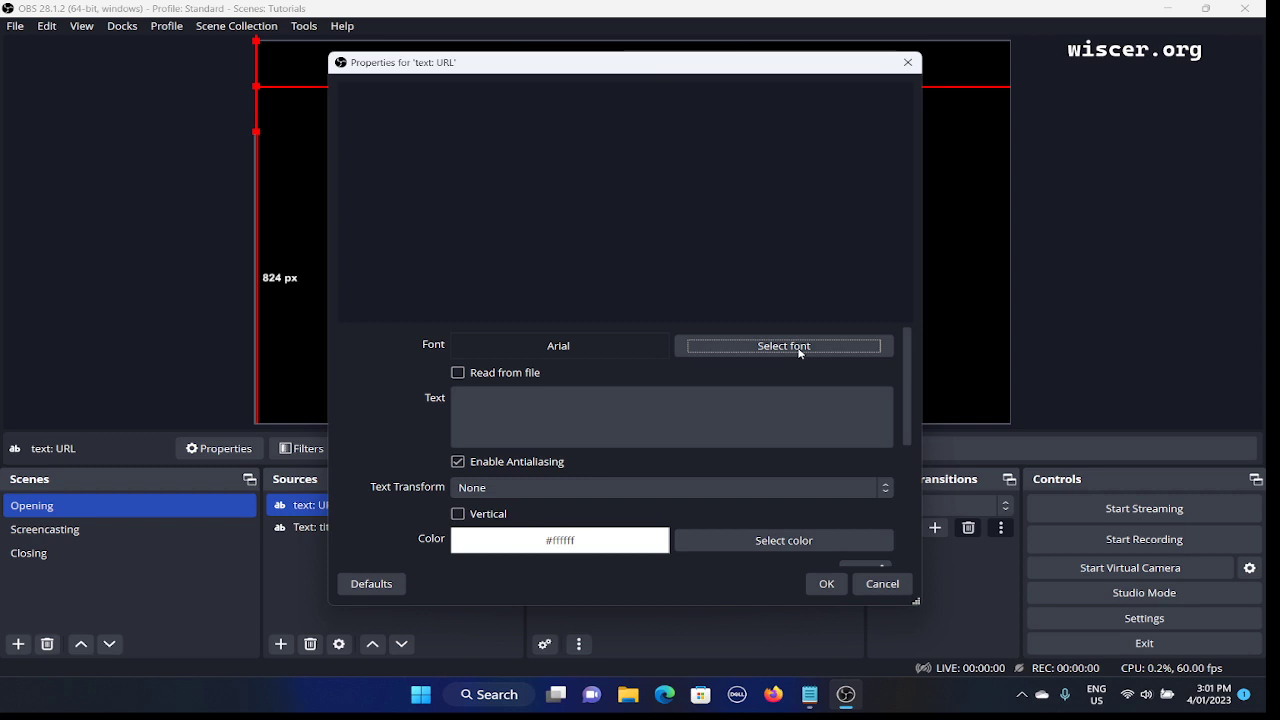
Reopen the font picker for text: URL, still set to Arial Regular 256.
{"action": "key", "text": "Tab"}
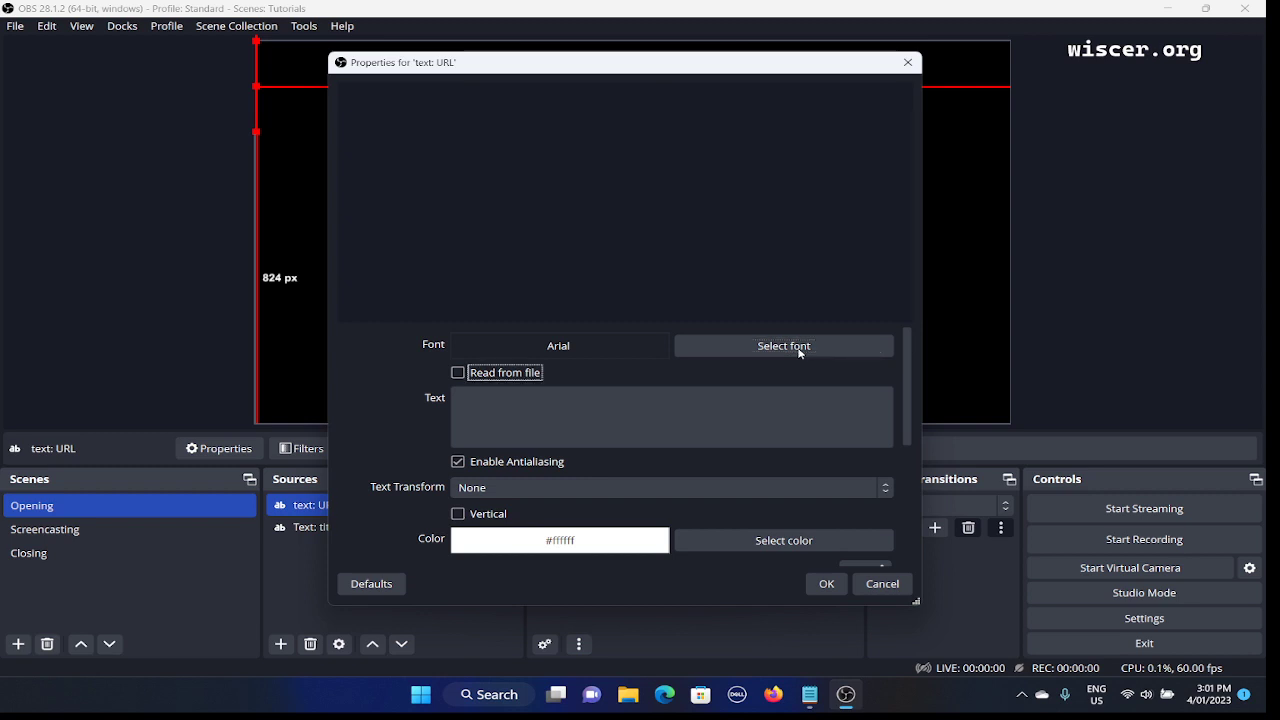
{"action": "key", "text": "shift+Tab"}
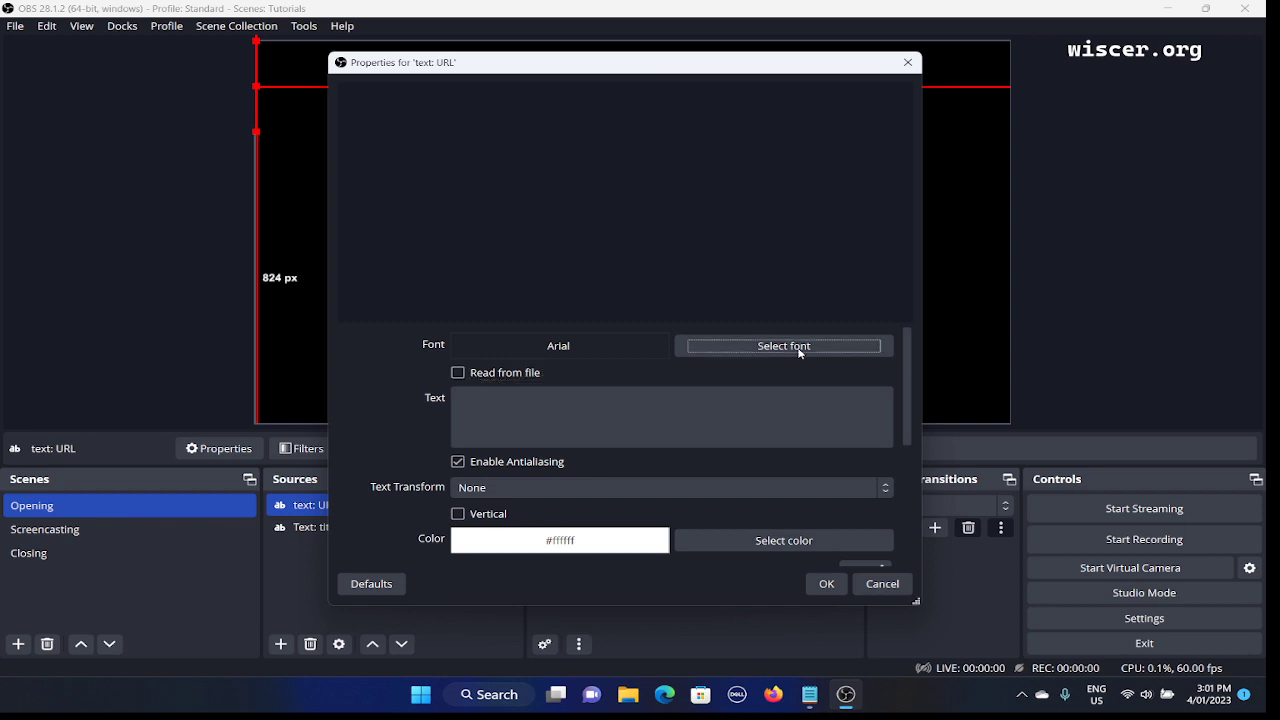
{"action": "left_click", "coordinate": [799, 346]}
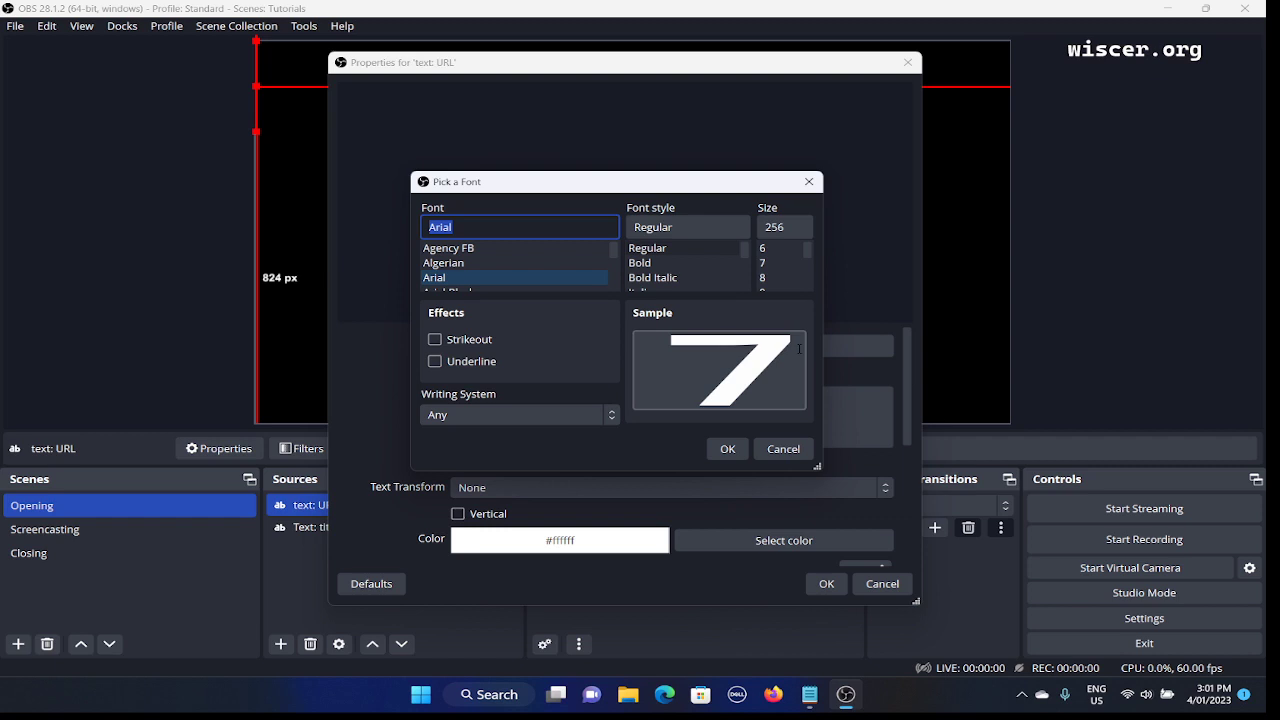
Step the font through Arial Black and Arial Narrow to Arial Rounded MT Bold.
{"action": "key", "text": "Down"}
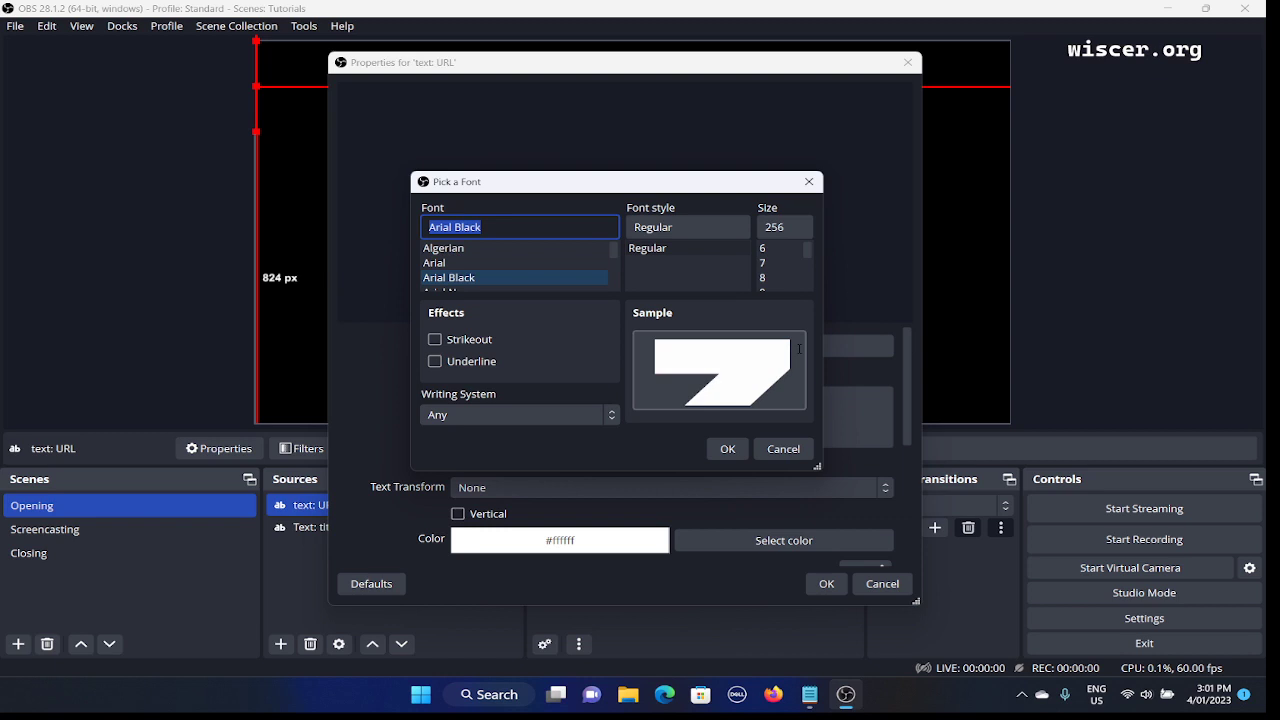
{"action": "key", "text": "Down"}
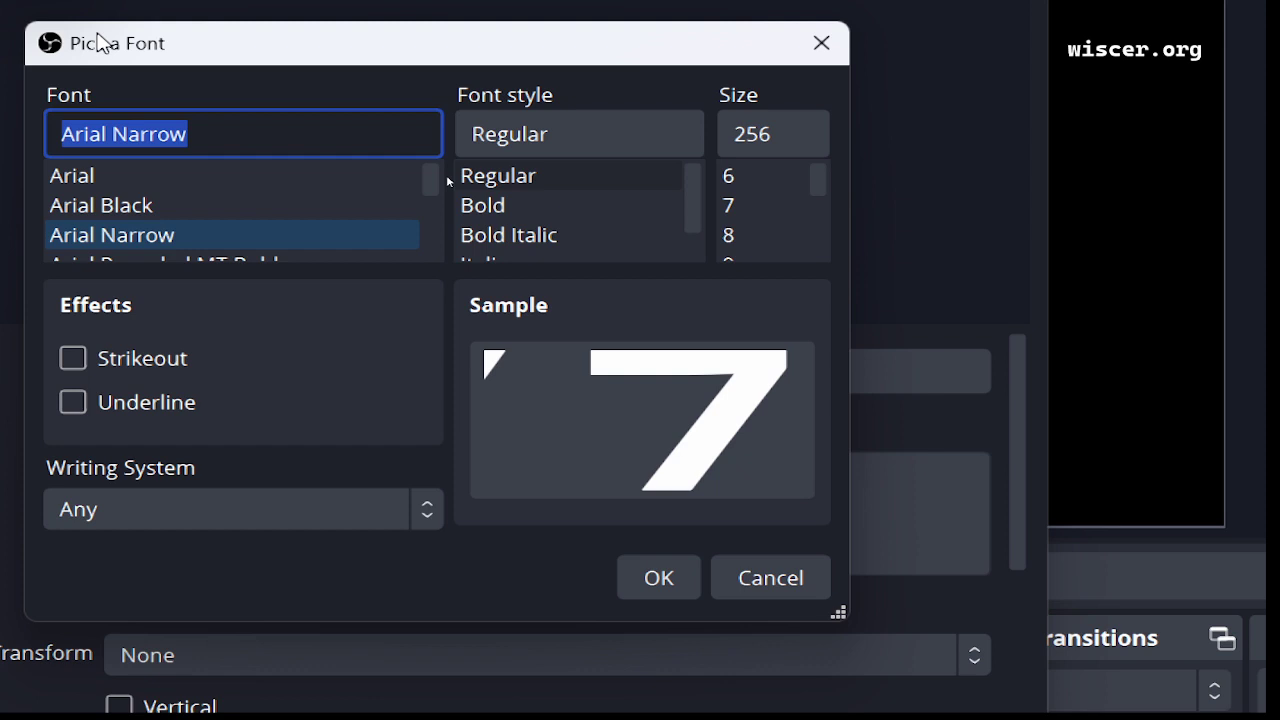
{"action": "key", "text": "Down"}
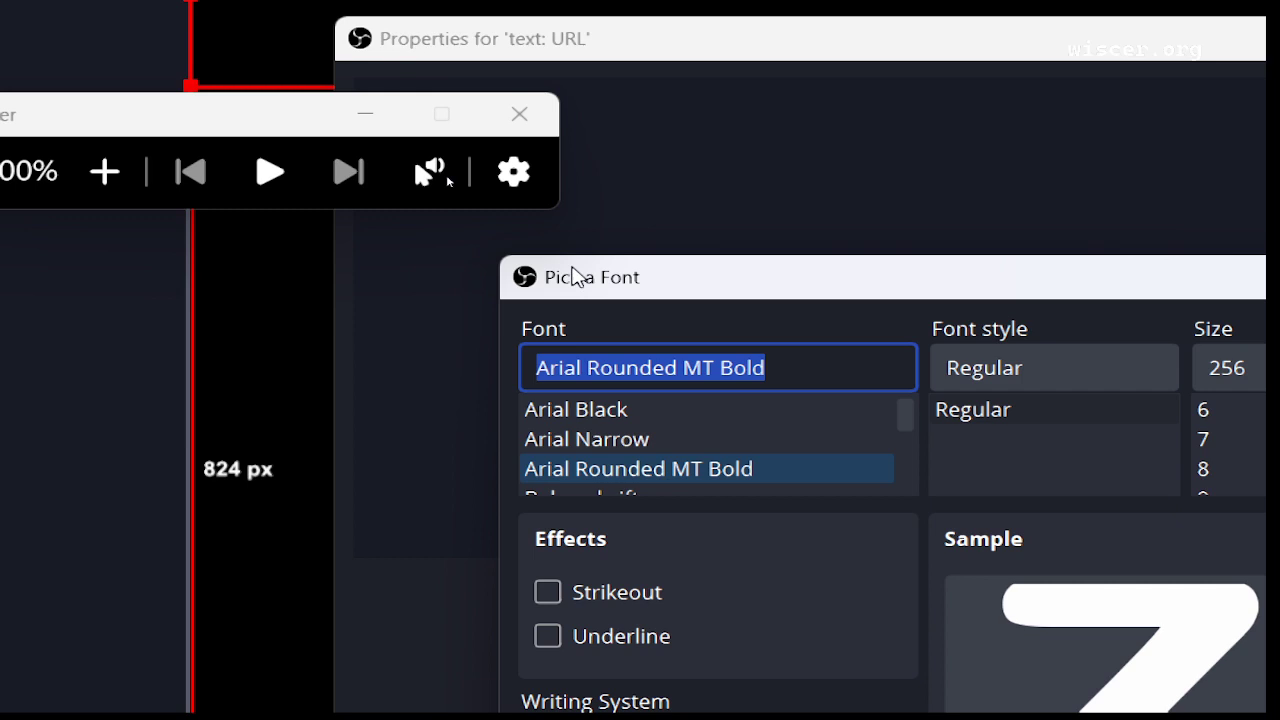
Browse fonts through Bahnschrift, the G fonts and French Script MT, ending on 8514oem.
{"action": "key", "text": "Down"}
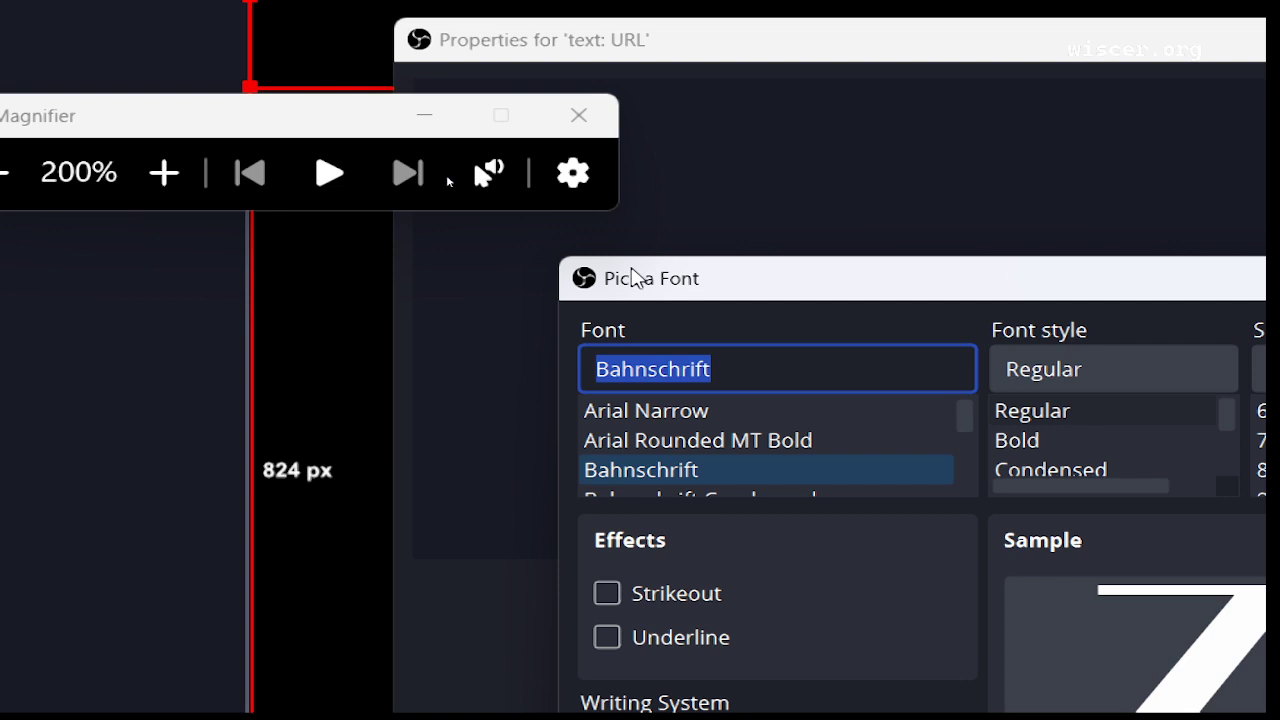
{"action": "key", "text": "g"}
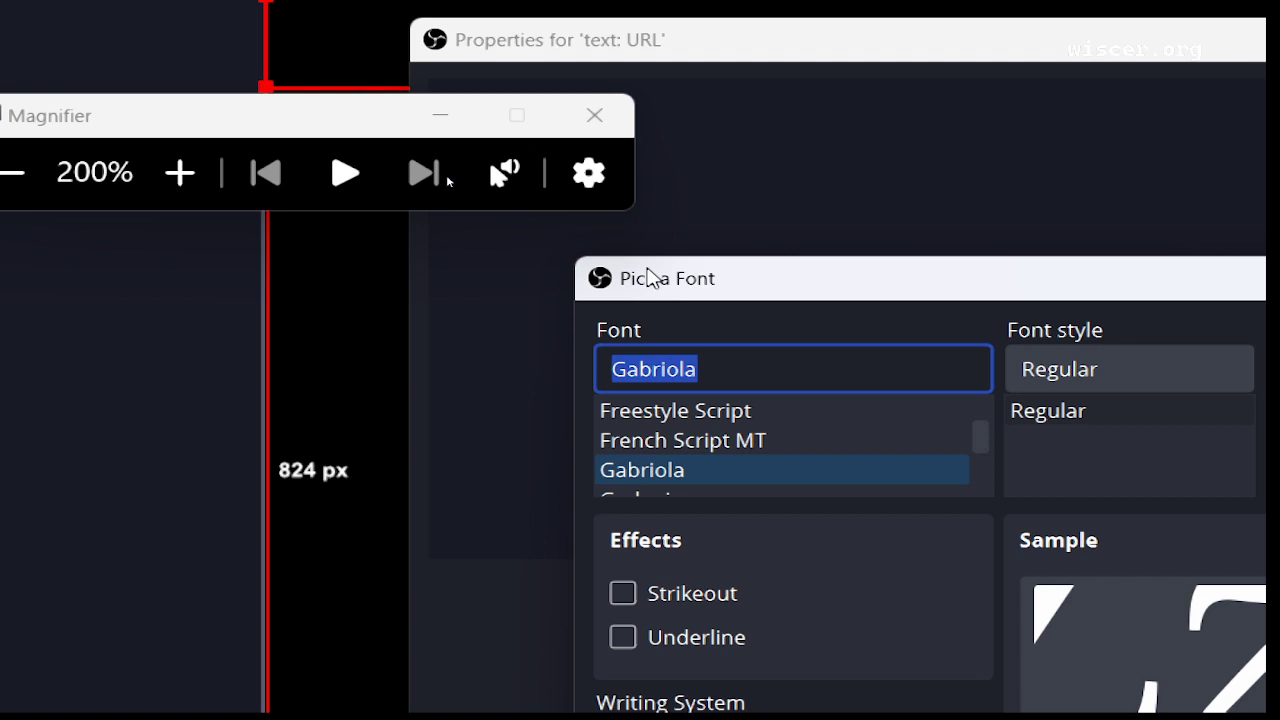
{"action": "key", "text": "Up"}
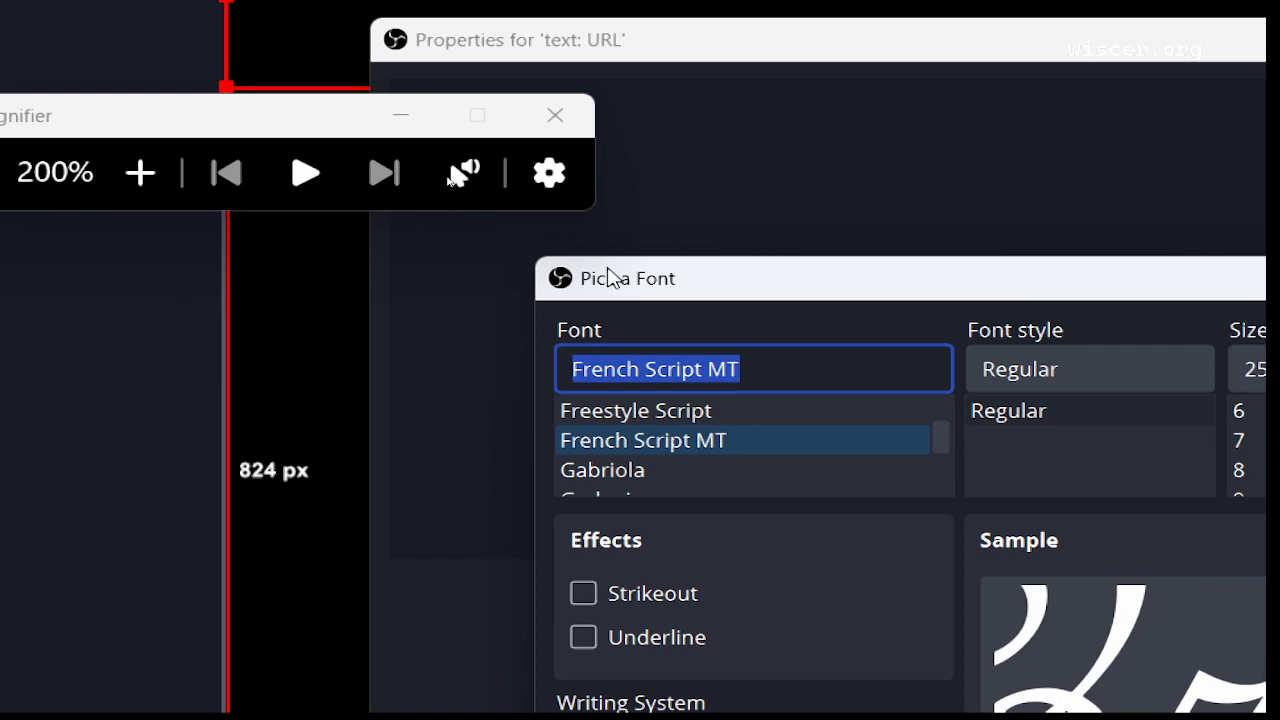
{"action": "key", "text": "Up"}
{"action": "key", "text": "Up"}
{"action": "key", "text": "Up"}
{"action": "key", "text": "Up"}
{"action": "key", "text": "Up"}
{"action": "key", "text": "Up"}
{"action": "key", "text": "Up"}
{"action": "key", "text": "Up"}
{"action": "key", "text": "Up"}
{"action": "key", "text": "Up"}
{"action": "key", "text": "Up"}
{"action": "key", "text": "Up"}
{"action": "key", "text": "Up"}
{"action": "key", "text": "Up"}
{"action": "key", "text": "Up"}
{"action": "key", "text": "Up"}
{"action": "key", "text": "Up"}
{"action": "key", "text": "Up"}
{"action": "key", "text": "Up"}
{"action": "key", "text": "Up"}
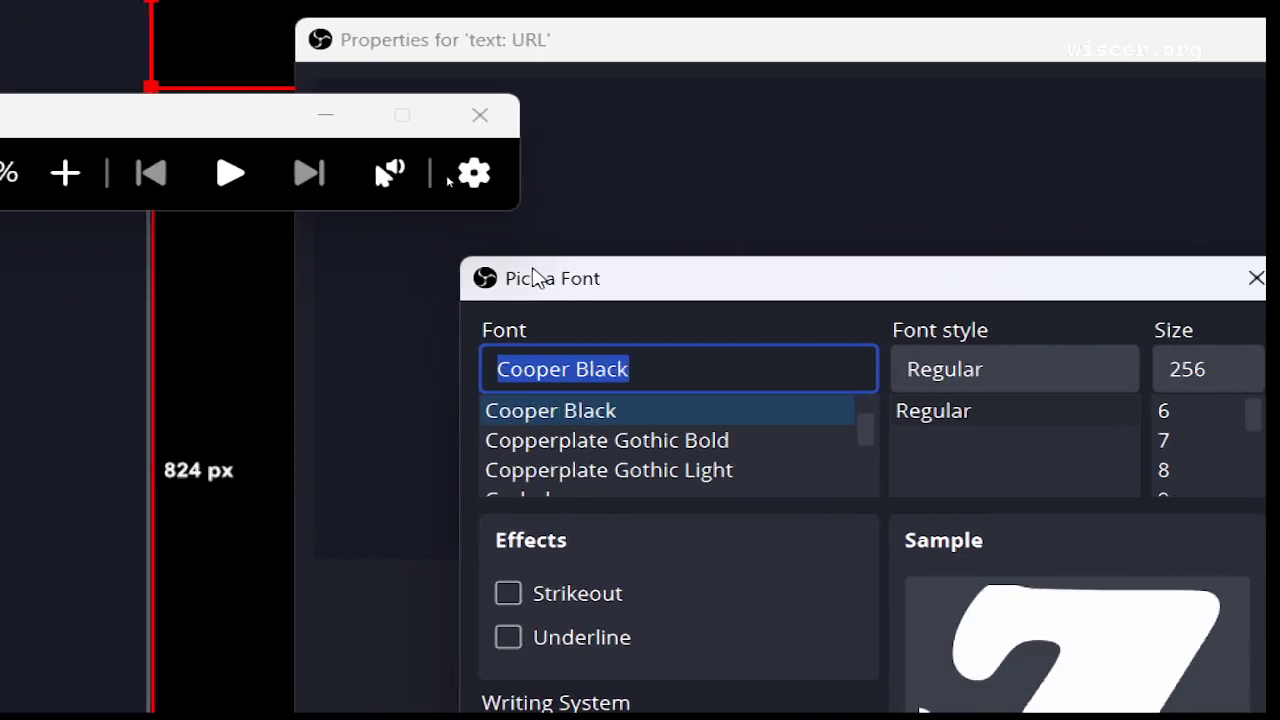
{"action": "key", "text": "Up"}
{"action": "key", "text": "Up"}
{"action": "key", "text": "Up"}
{"action": "key", "text": "Up"}
{"action": "key", "text": "Up"}
{"action": "key", "text": "Up"}
{"action": "key", "text": "Up"}
{"action": "key", "text": "Up"}
{"action": "key", "text": "Up"}
{"action": "key", "text": "Up"}
{"action": "key", "text": "Up"}
{"action": "key", "text": "Up"}
{"action": "key", "text": "Up"}
{"action": "key", "text": "Up"}
{"action": "key", "text": "Up"}
{"action": "key", "text": "Up"}
{"action": "key", "text": "Up"}
{"action": "key", "text": "Up"}
{"action": "key", "text": "Up"}
{"action": "key", "text": "Up"}
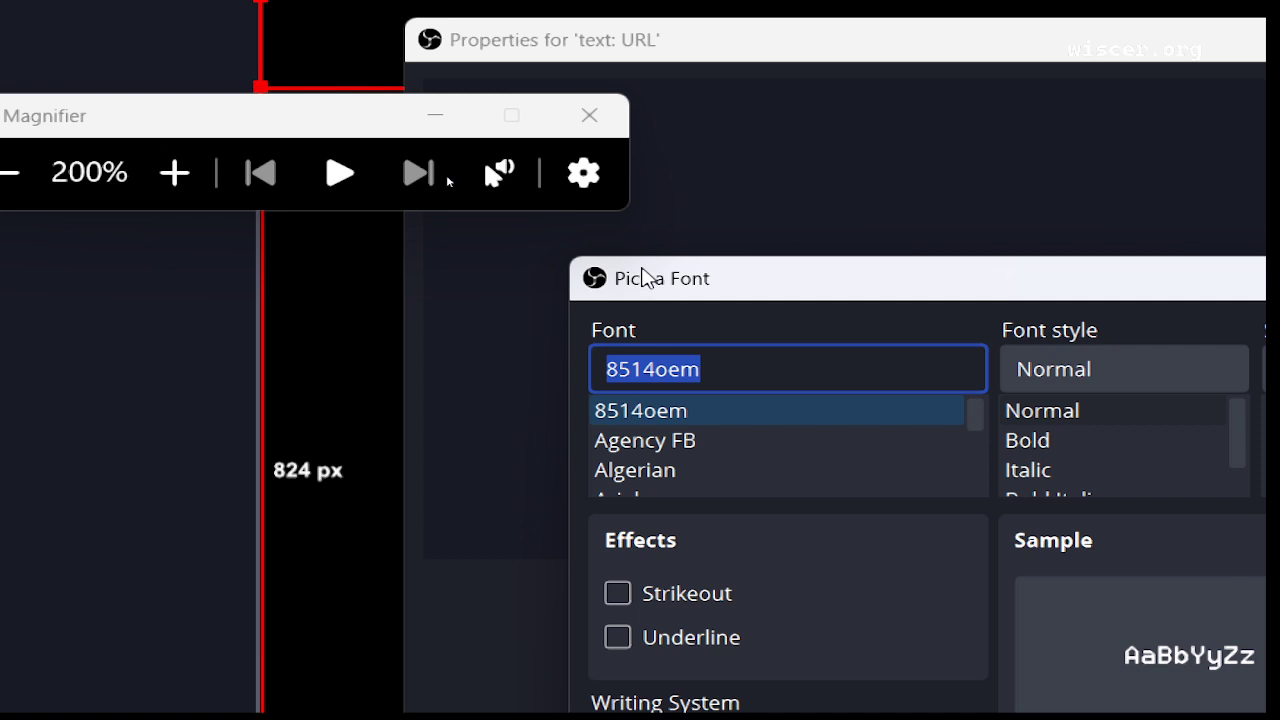
Keep 8514oem after briefly trying Agency FB, set size 15 and choose Bold style.
{"action": "key", "text": "Down"}
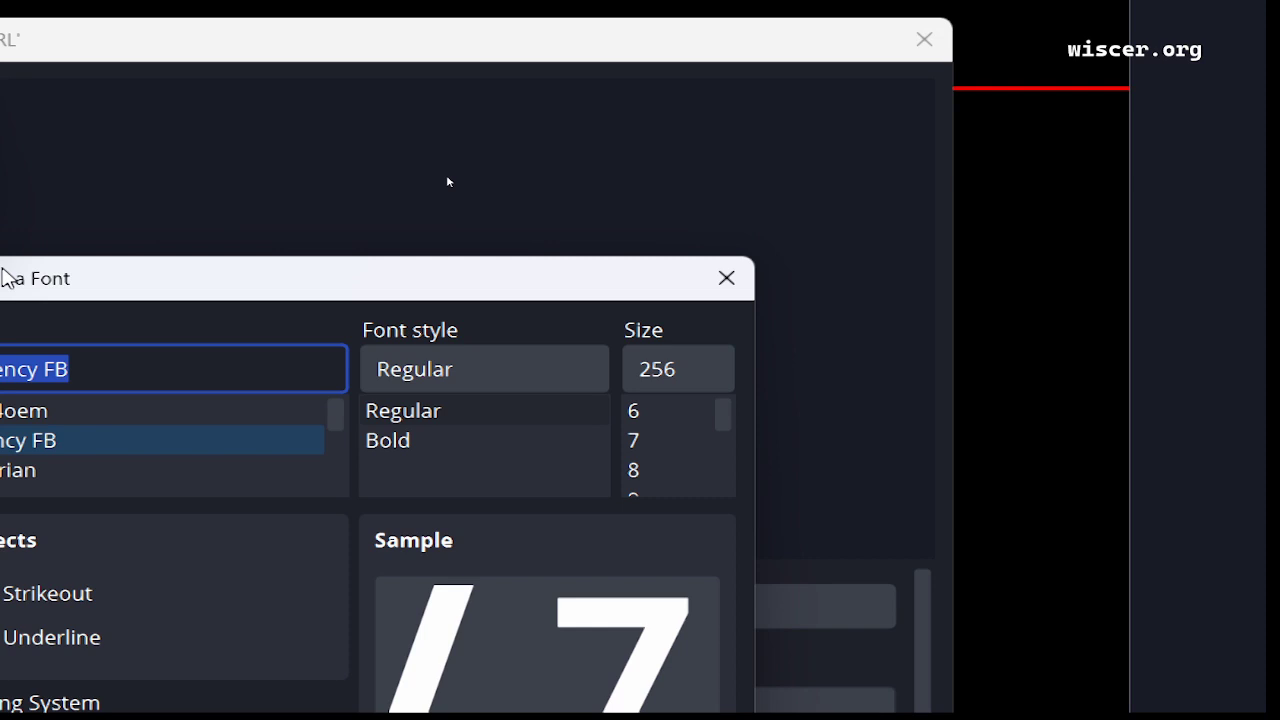
{"action": "key", "text": "Up"}
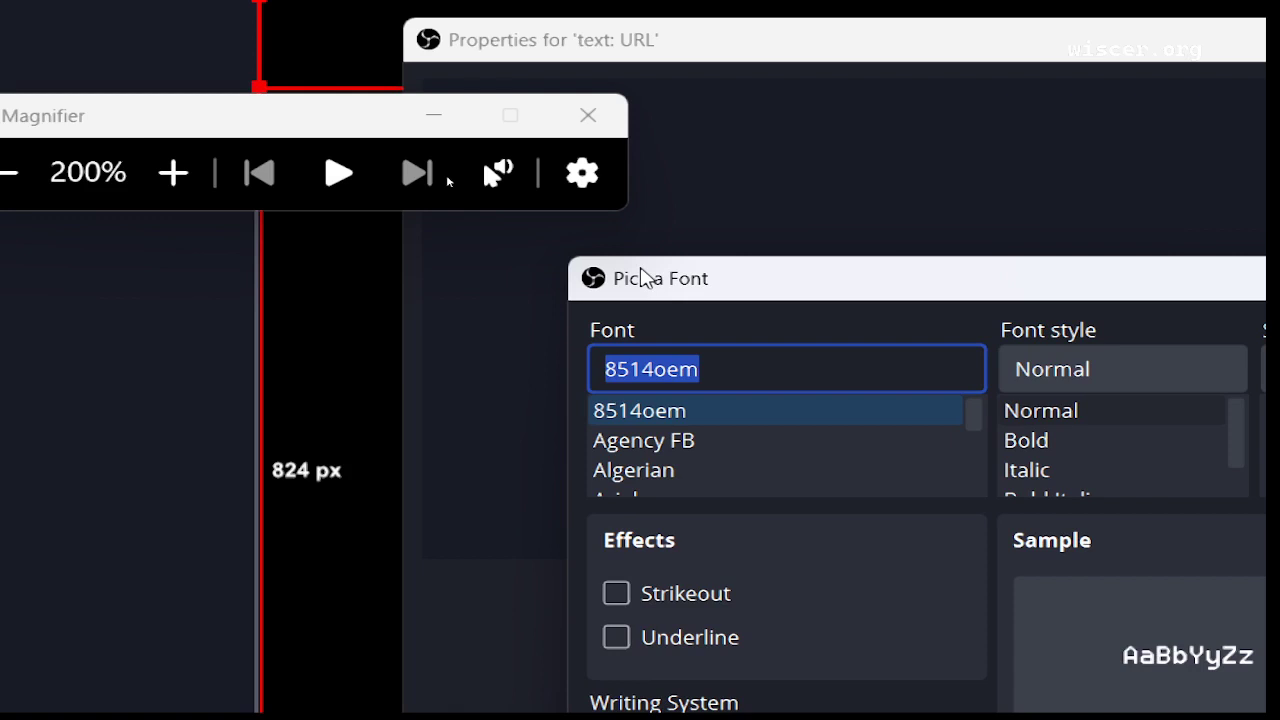
{"action": "key", "text": "Tab"}
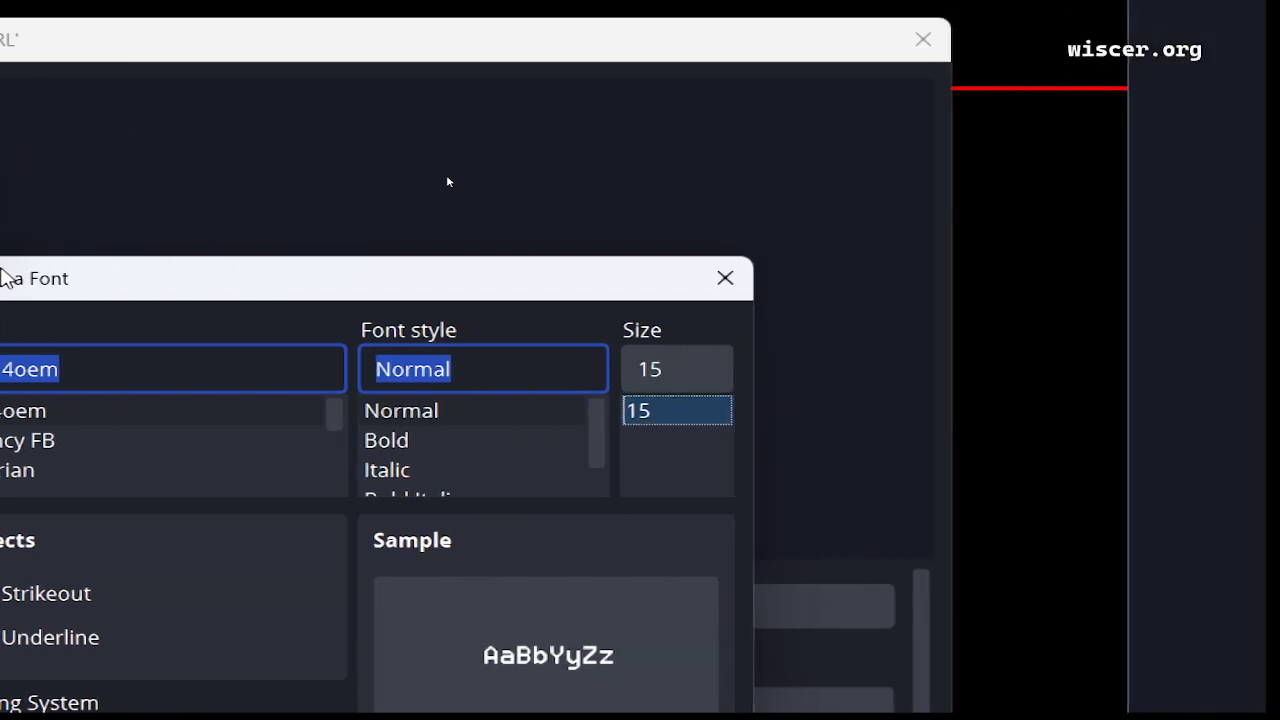
{"action": "key", "text": "shift+Tab"}
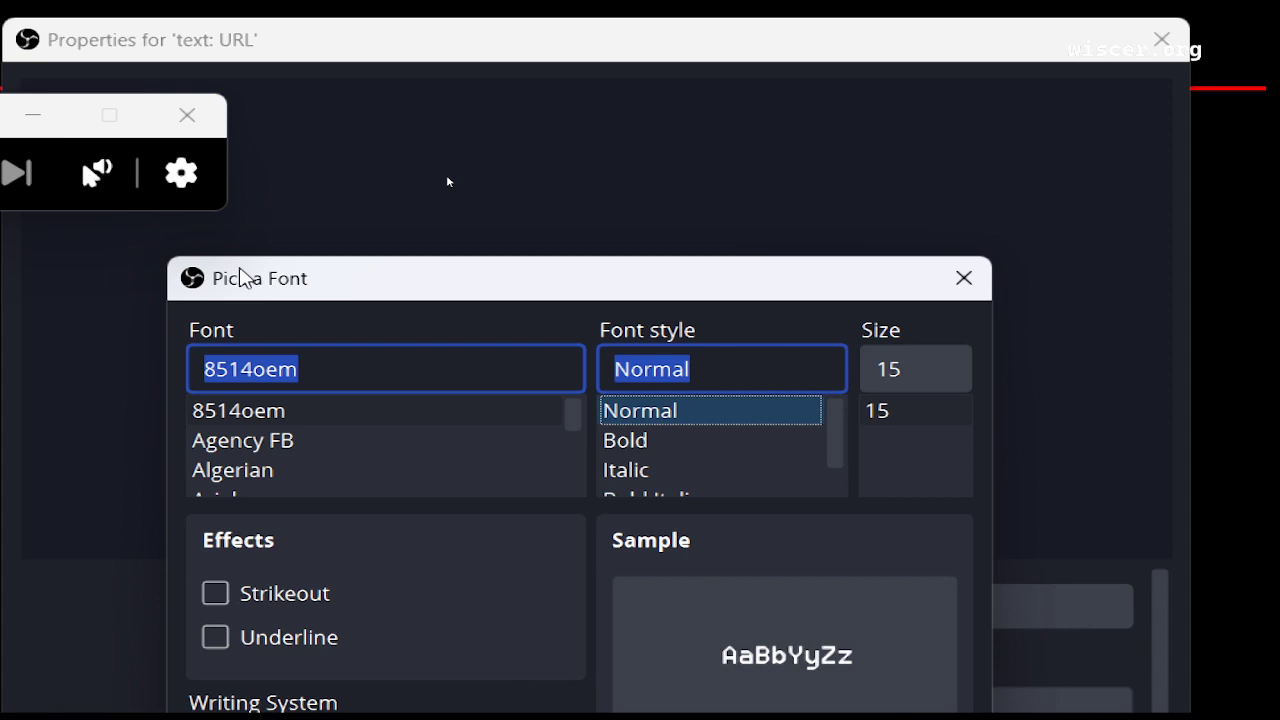
{"action": "key", "text": "Down"}
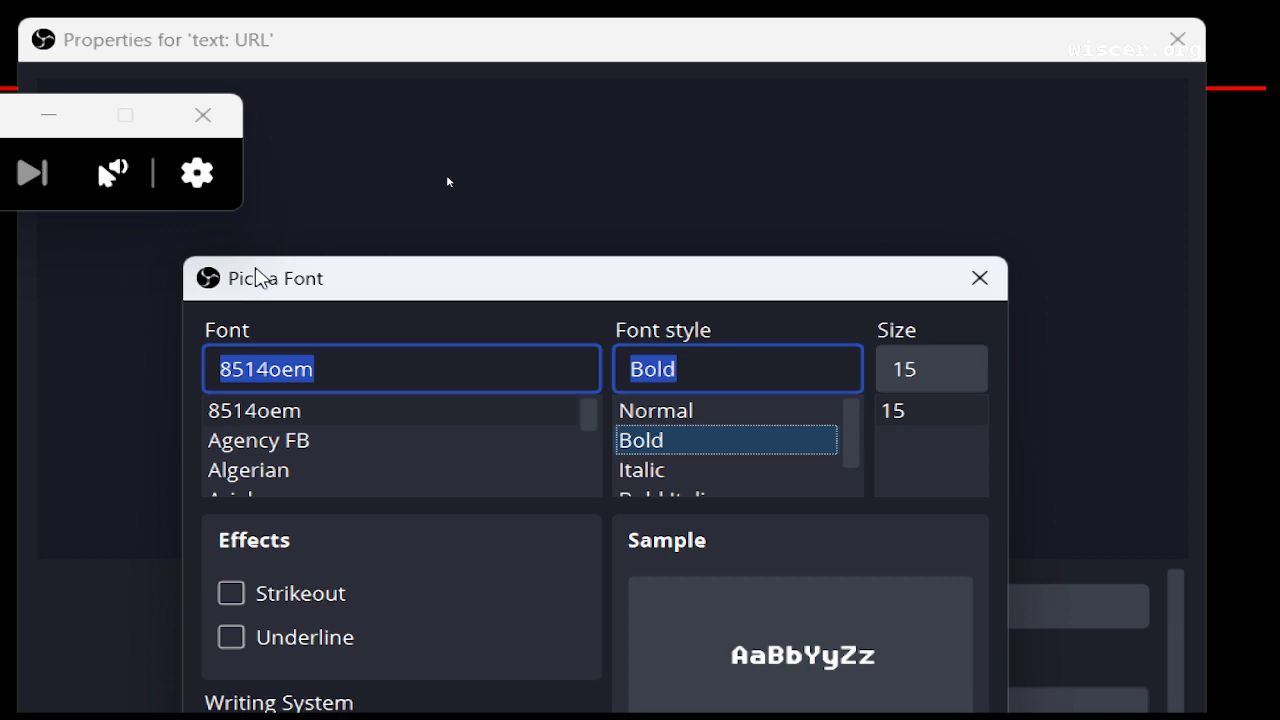
Switch the 8514oem font style from Bold to Italic.
{"action": "key", "text": "Down"}
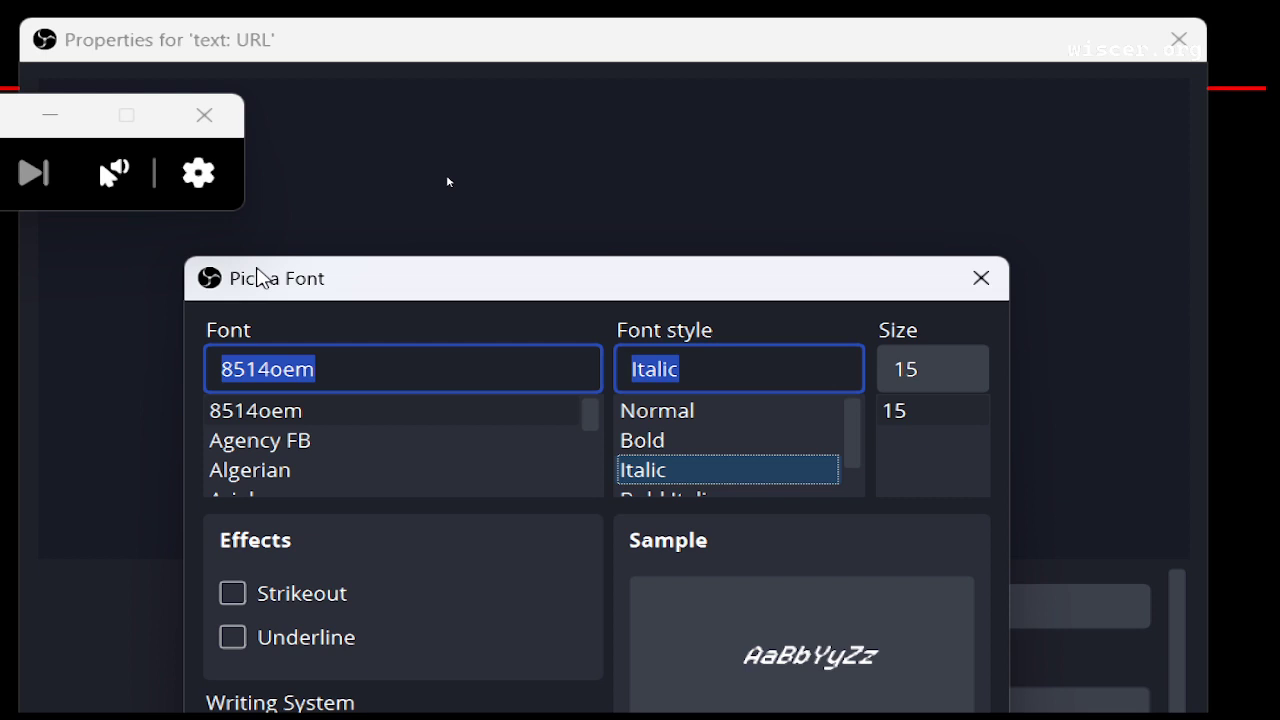
Change the 8514oem font style from Italic to Bold Italic.
{"action": "key", "text": "Down"}
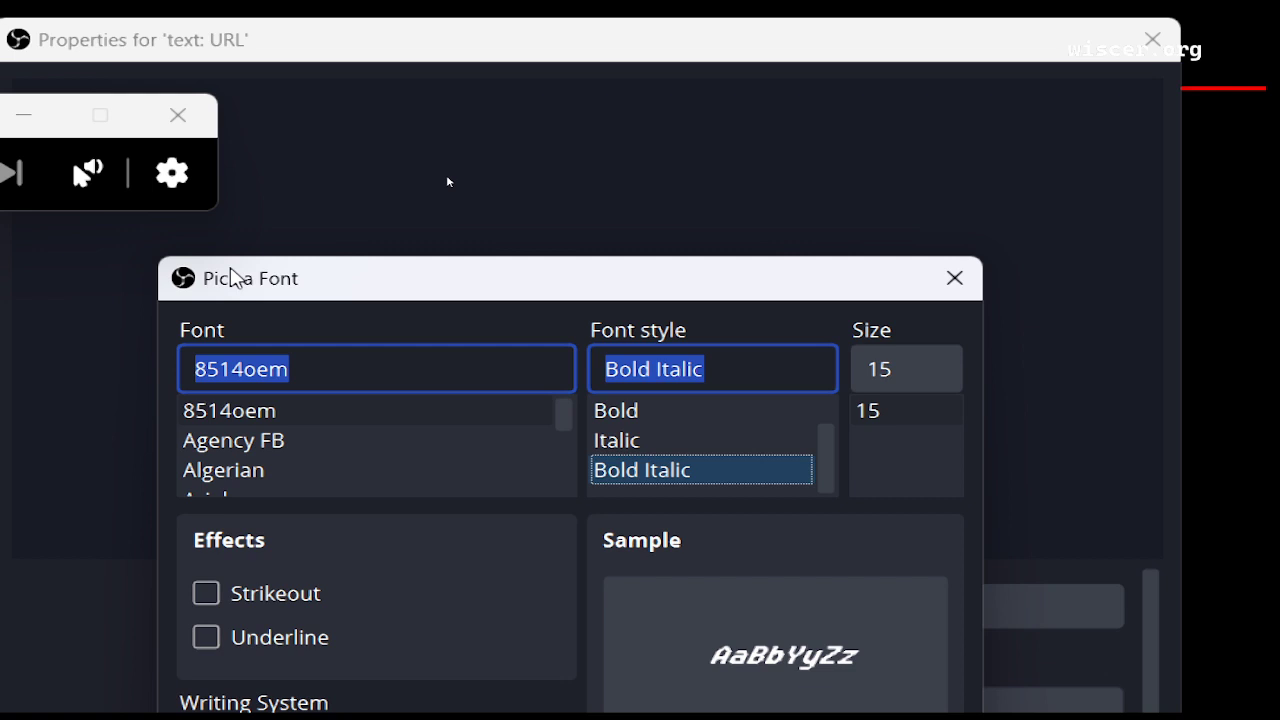
Switch the font from 8514oem to Agency FB, Regular style at size 15.
{"action": "key", "text": "shift+Tab"}
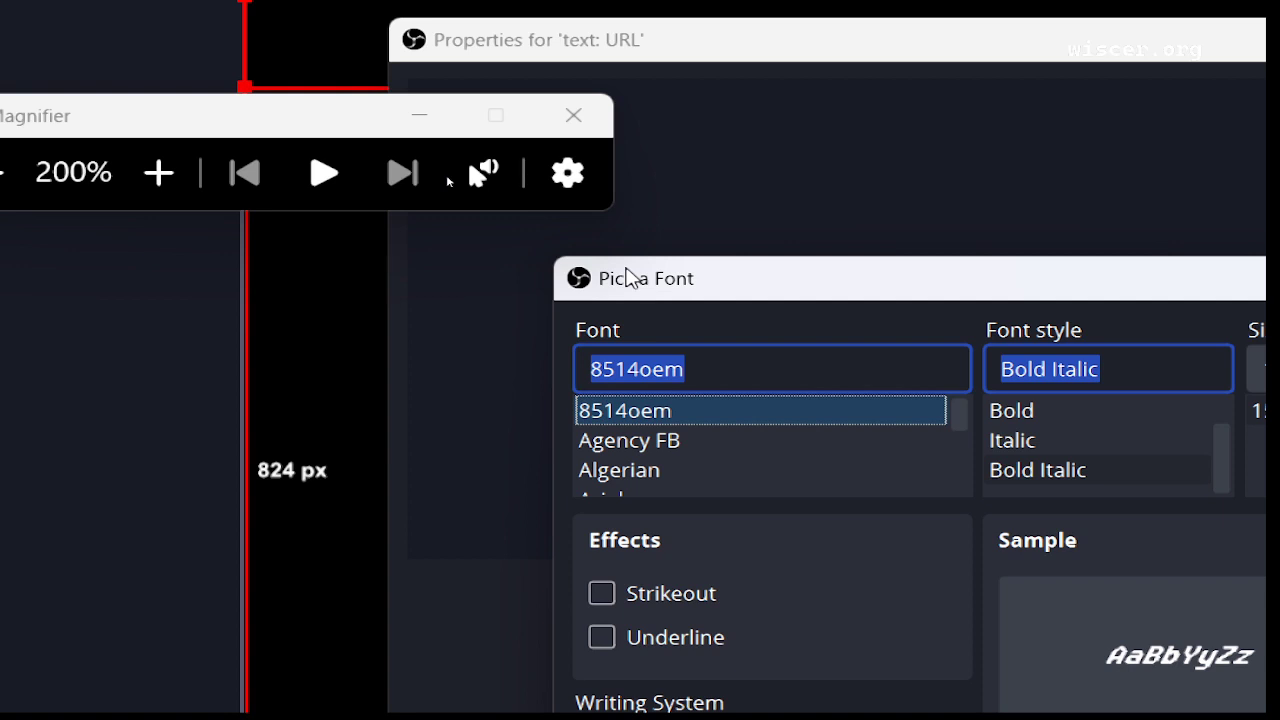
{"action": "key", "text": "Down"}
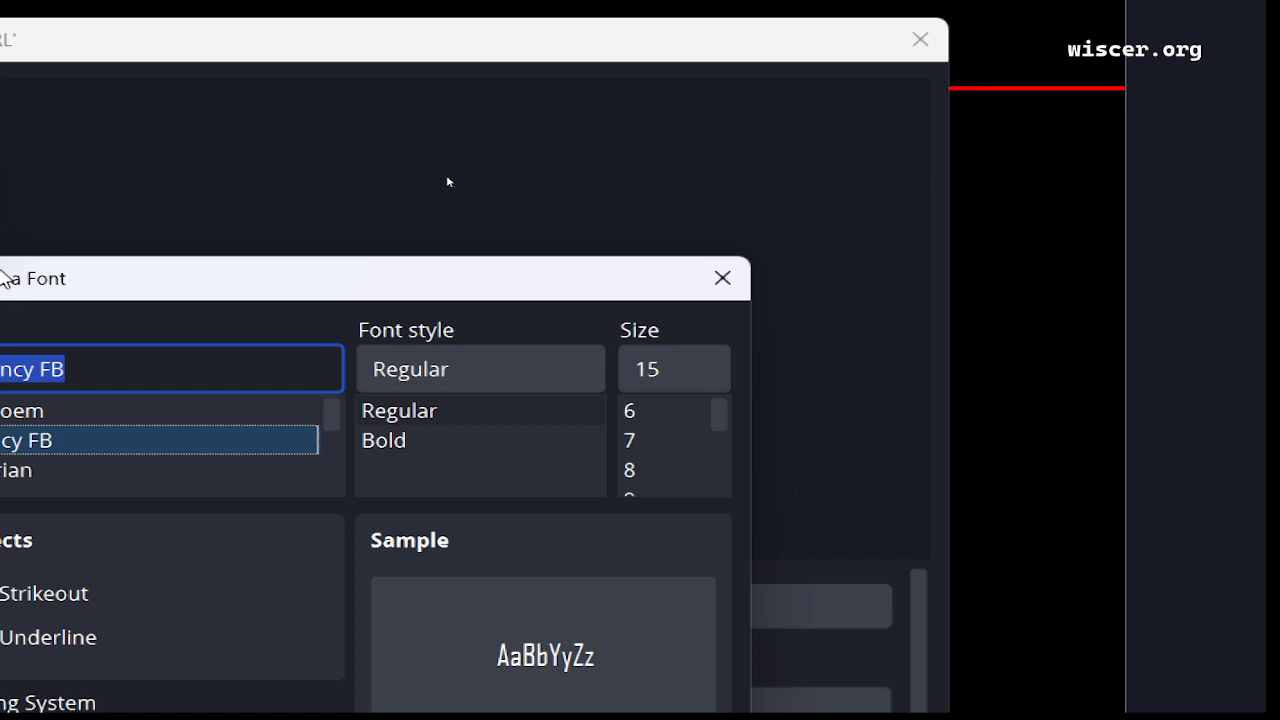
Try Algerian, then jump to Tahoma in the font list.
{"action": "key", "text": "Down"}
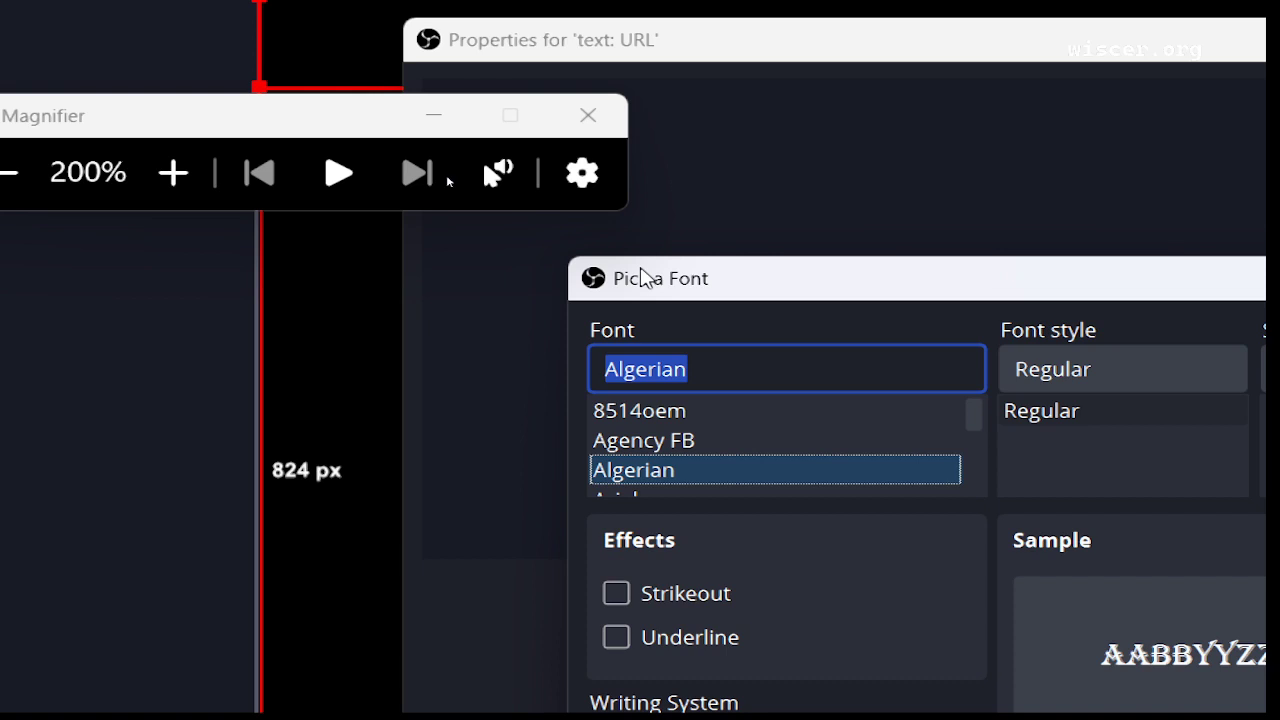
{"action": "key", "text": "Tab"}
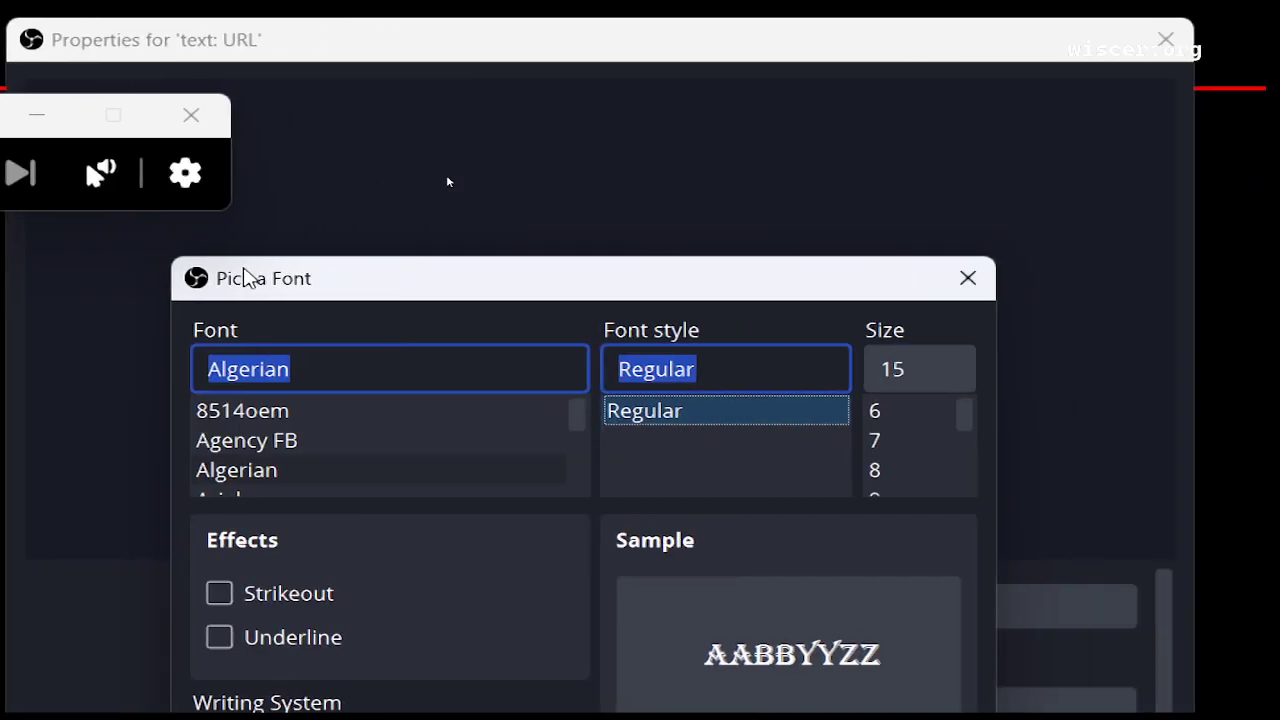
{"action": "key", "text": "shift+Tab"}
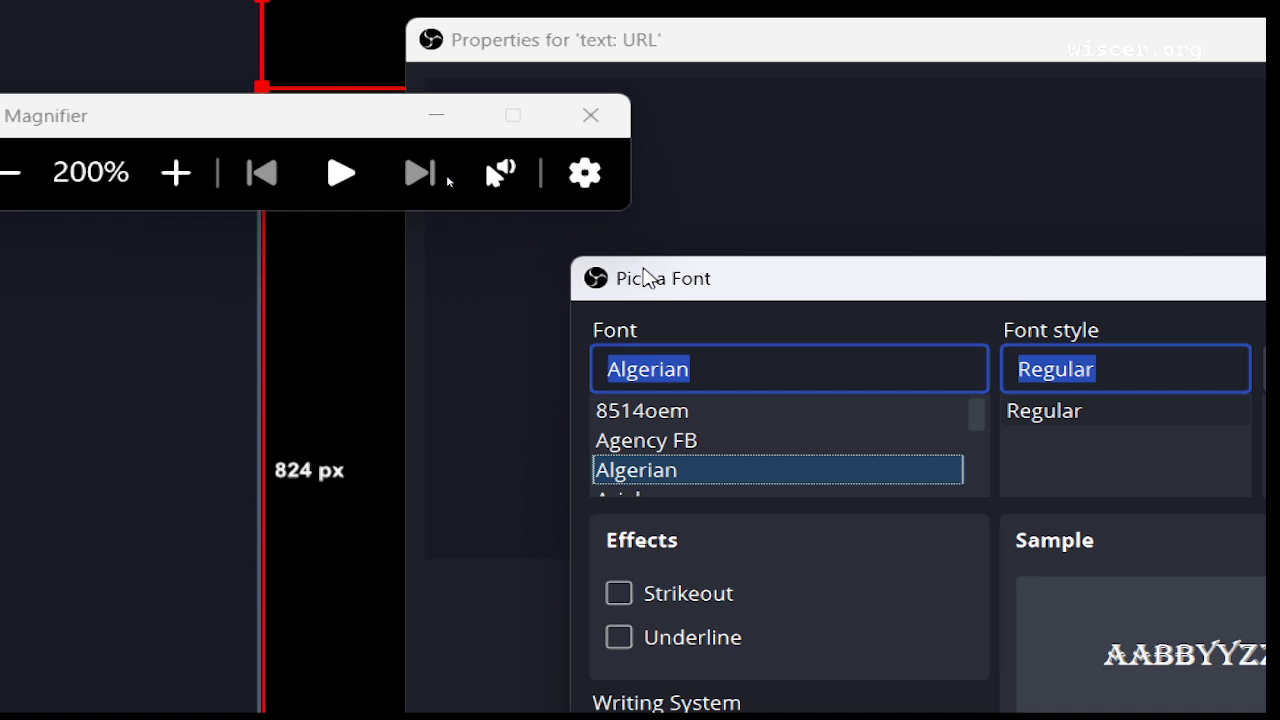
{"action": "key", "text": "t"}
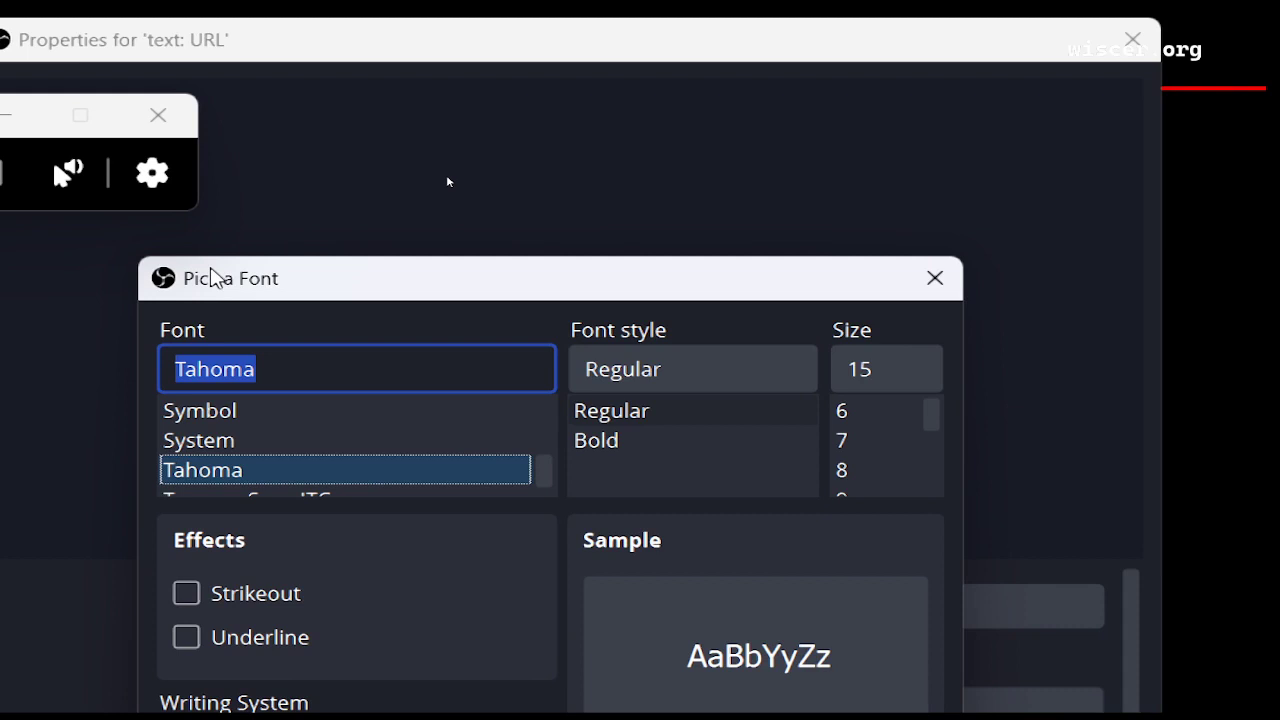
Change Tahoma's font style from Regular to Bold.
{"action": "key", "text": "Tab"}
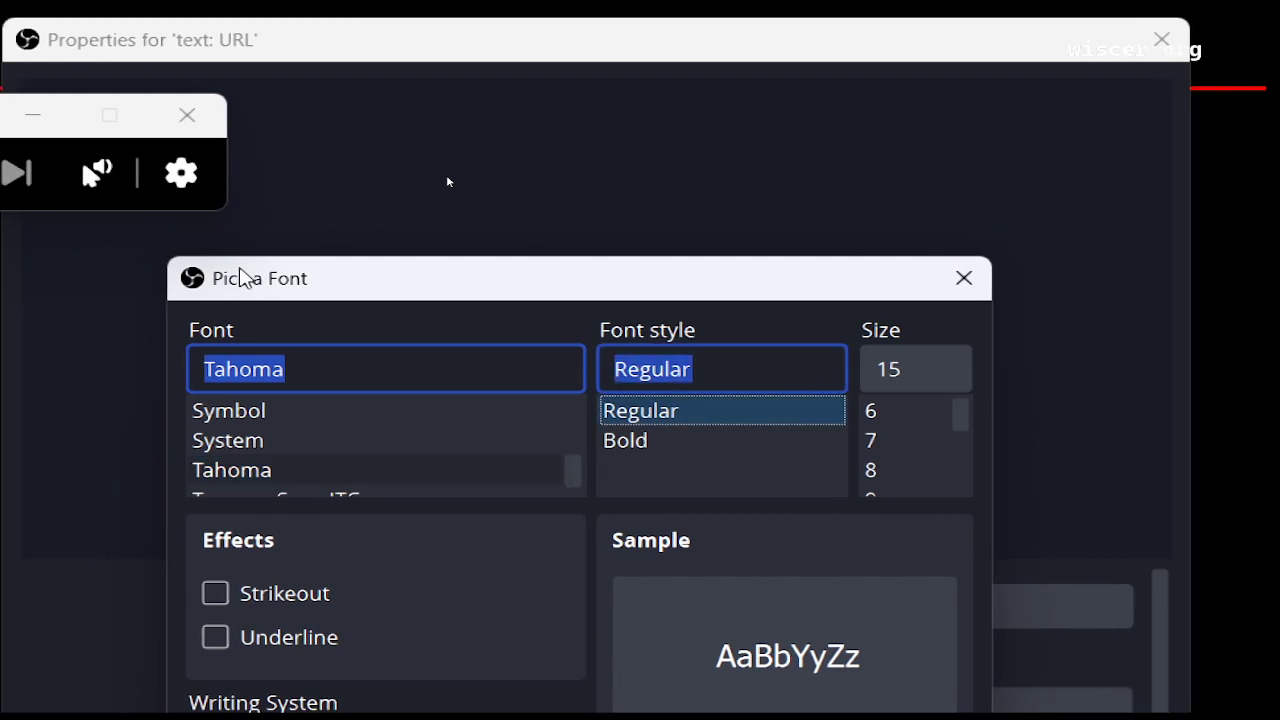
{"action": "key", "text": "shift+Tab"}
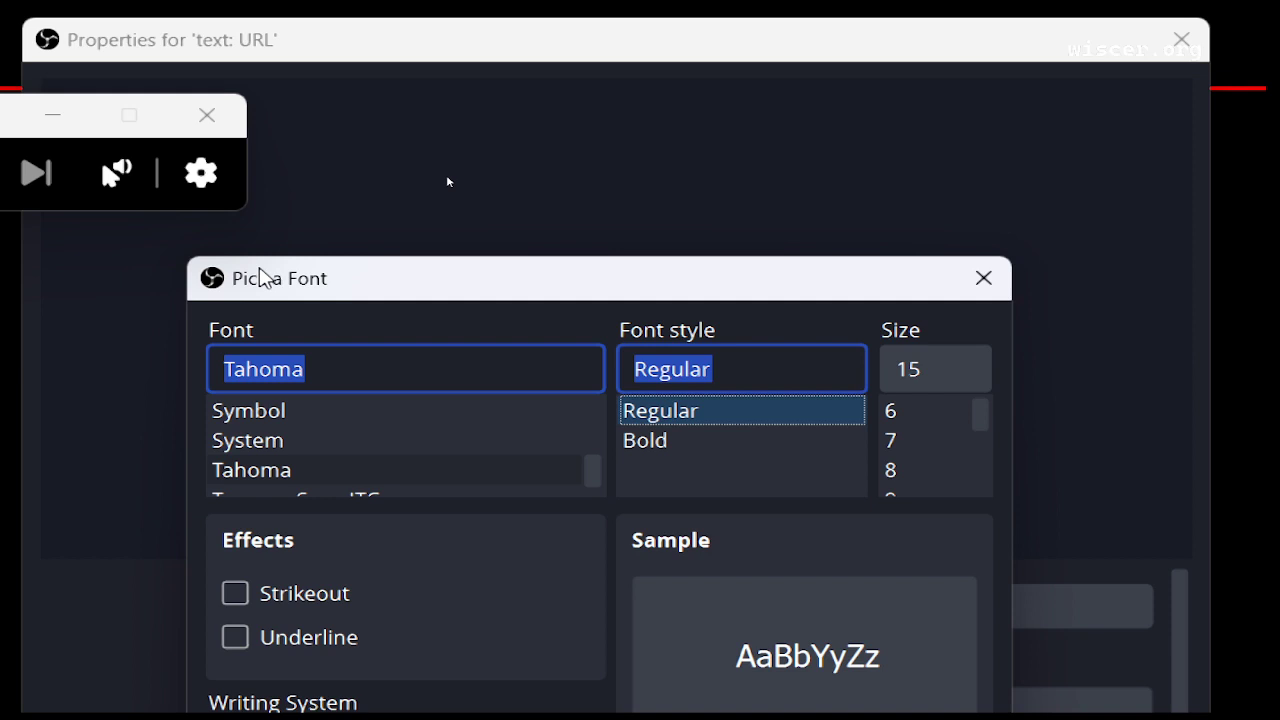
{"action": "key", "text": "Down"}
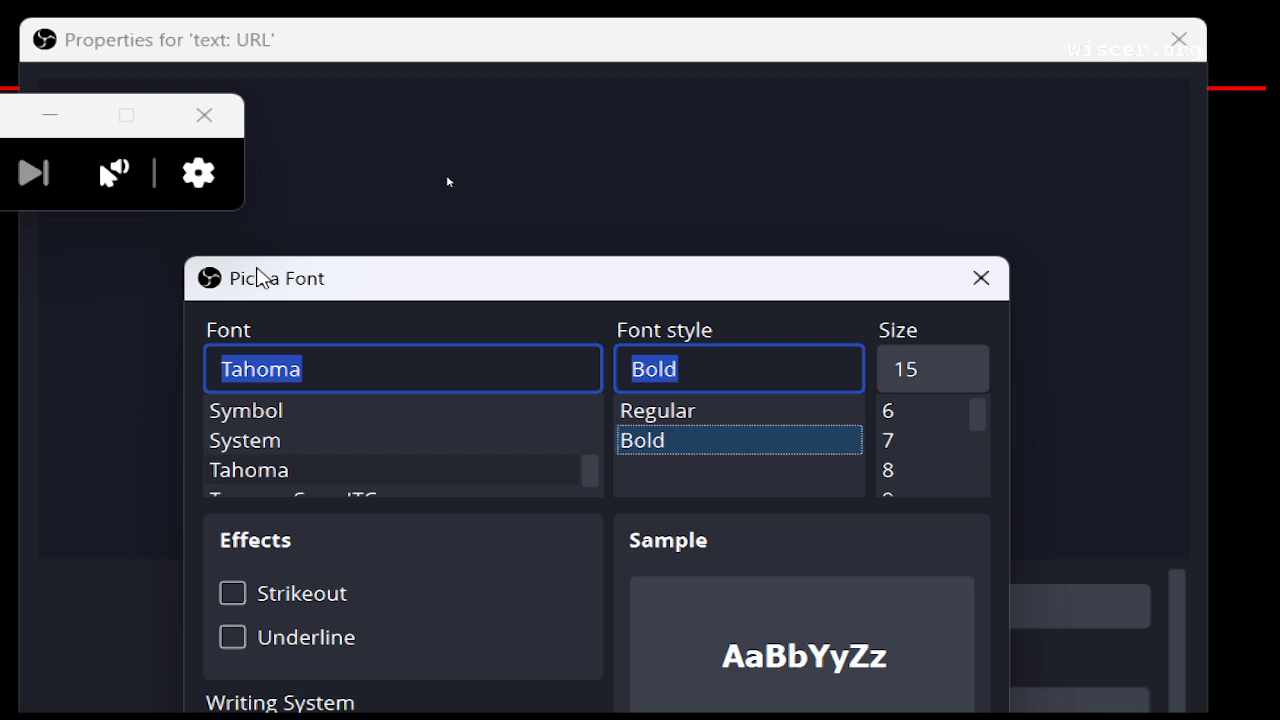
Raise the Tahoma Bold size step by step through 7, 11, 20, 26 and 28 to 48.
{"action": "key", "text": "Tab"}
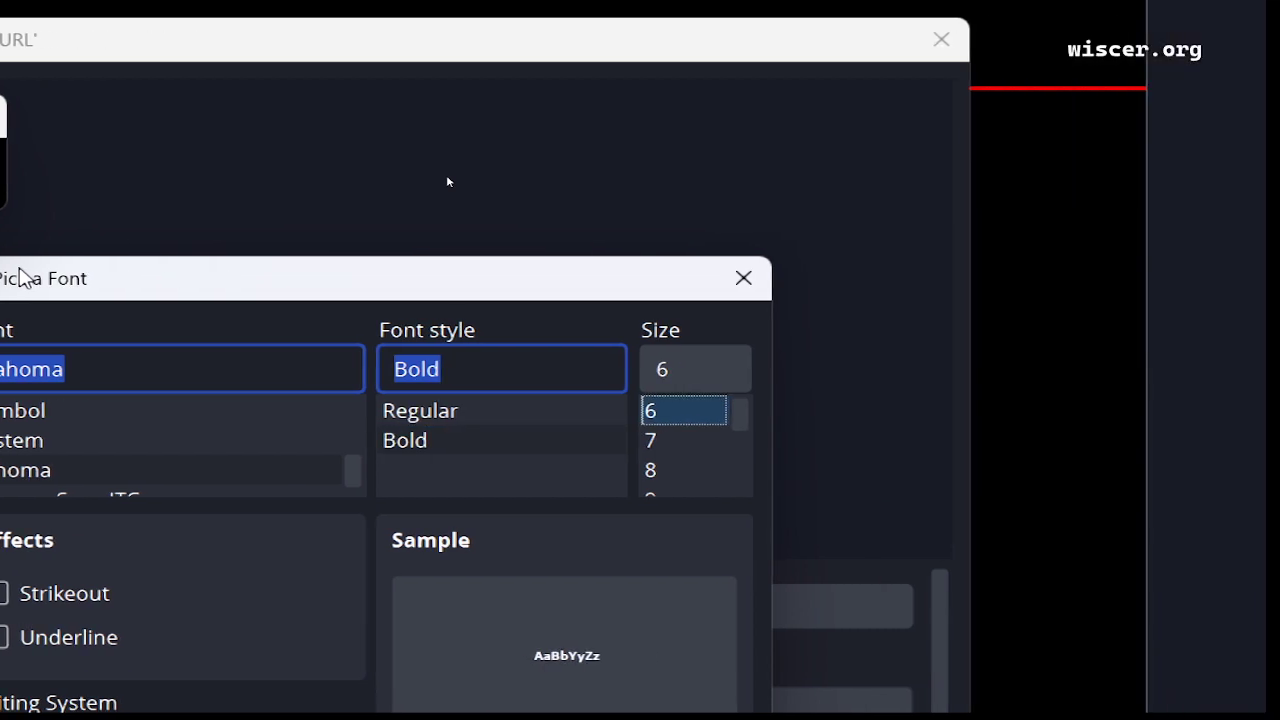
{"action": "key", "text": "Down"}
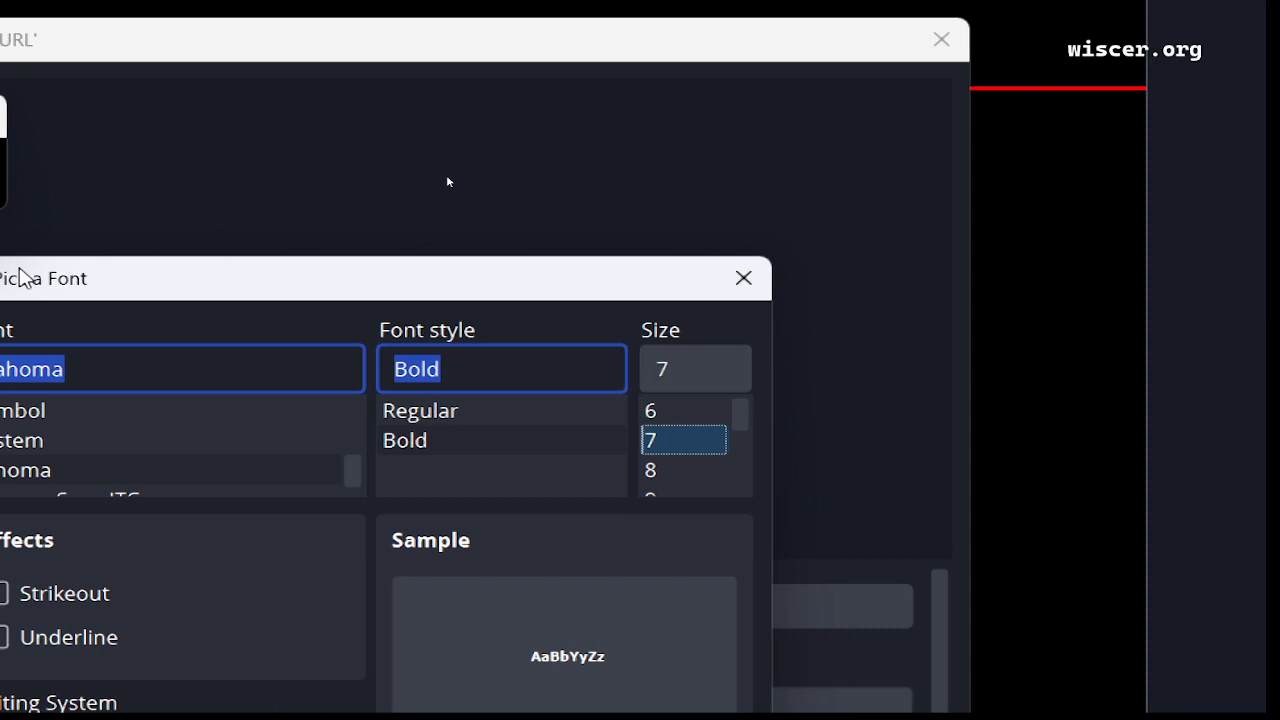
{"action": "key", "text": "Down"}
{"action": "key", "text": "Down"}
{"action": "key", "text": "Down"}
{"action": "key", "text": "Down"}
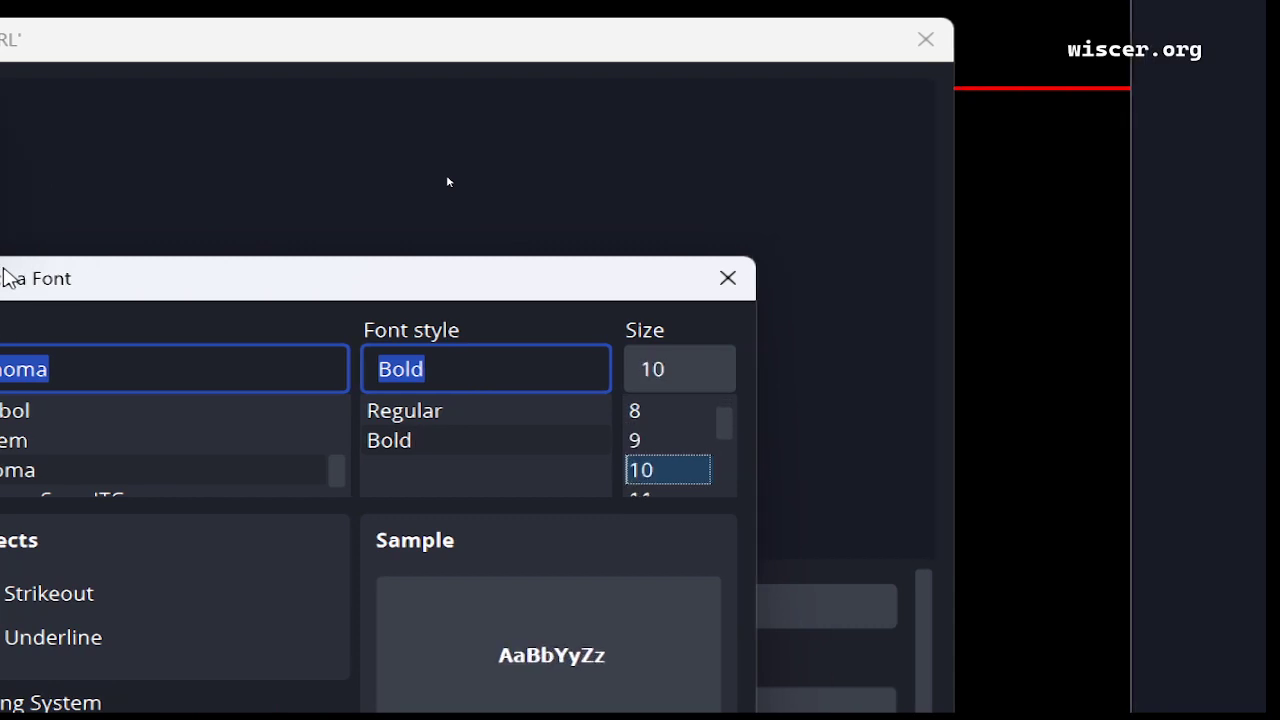
{"action": "key", "text": "Down"}
{"action": "key", "text": "Down"}
{"action": "key", "text": "Down"}
{"action": "key", "text": "Down"}
{"action": "key", "text": "Down"}
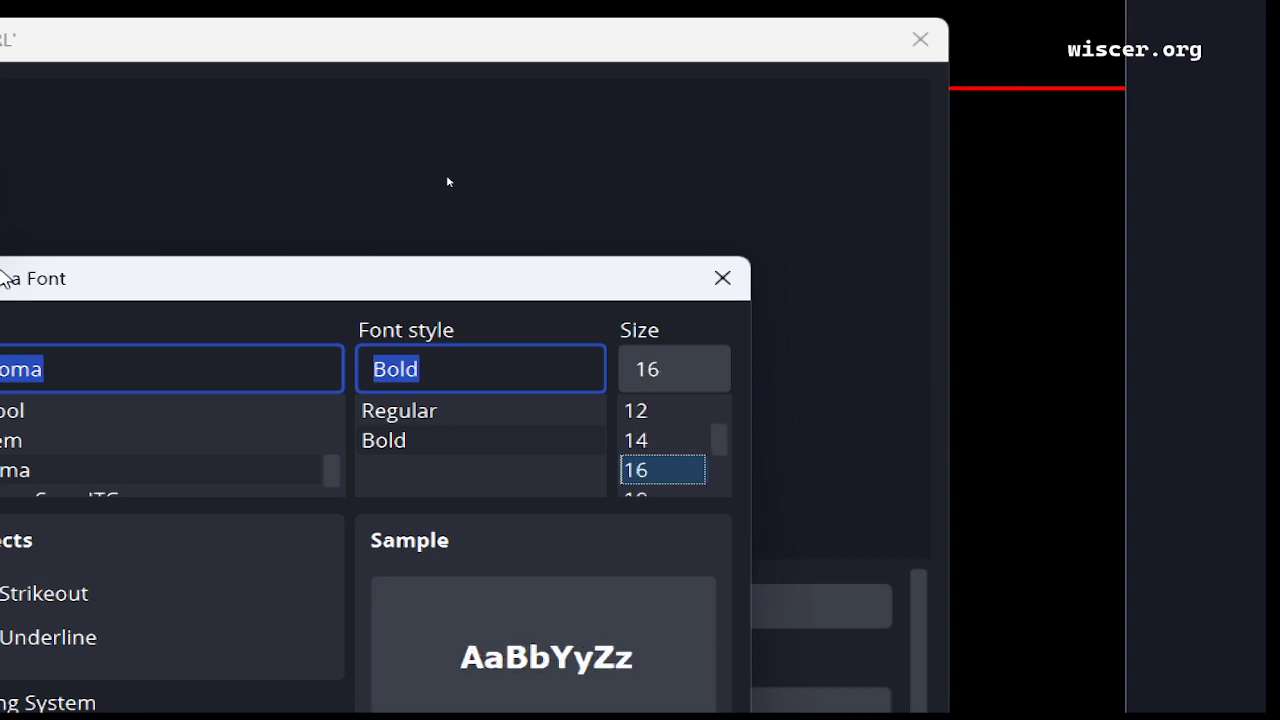
{"action": "key", "text": "Down"}
{"action": "key", "text": "Down"}
{"action": "key", "text": "Down"}
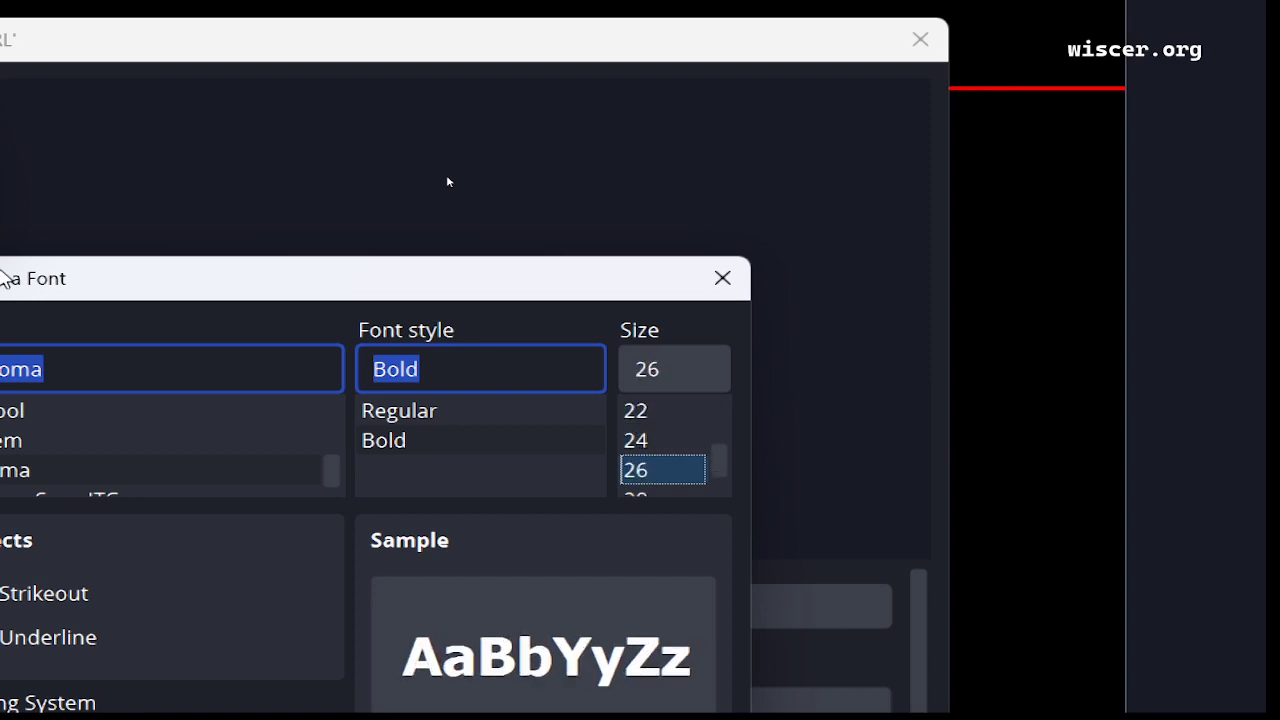
{"action": "key", "text": "Down"}
{"action": "key", "text": "Down"}
{"action": "key", "text": "Down"}
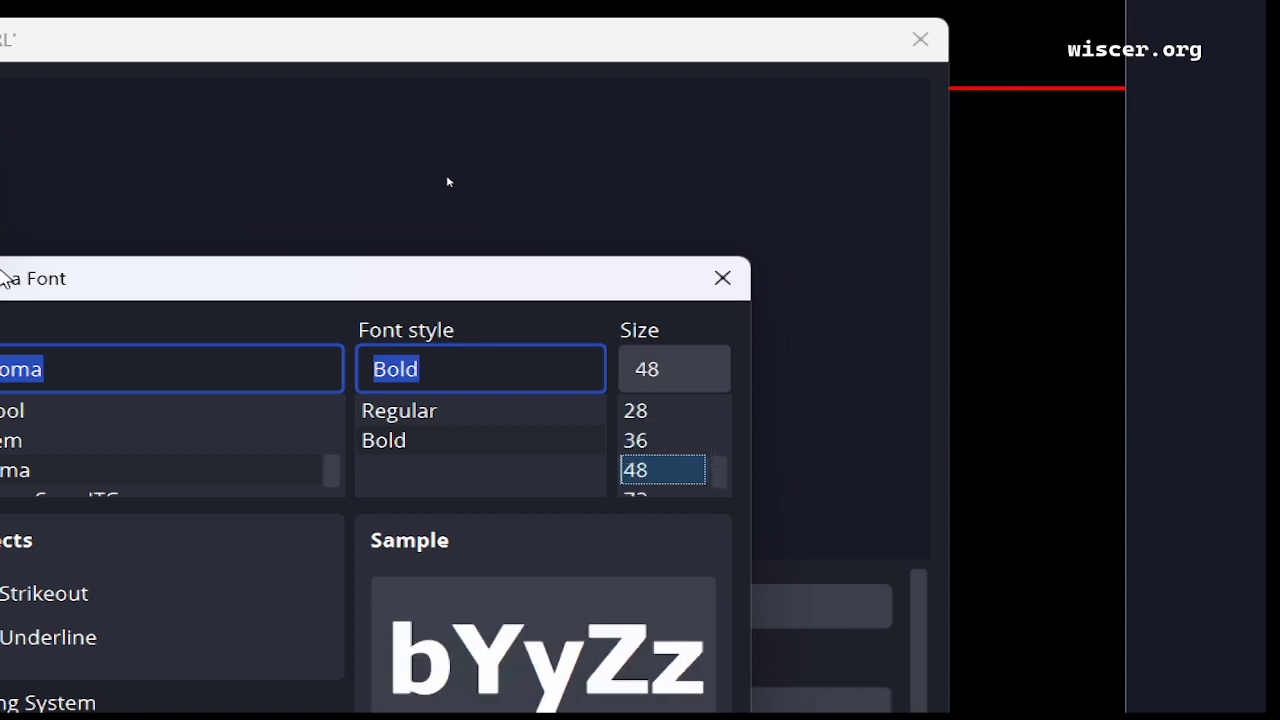
{"action": "key", "text": "Down"}
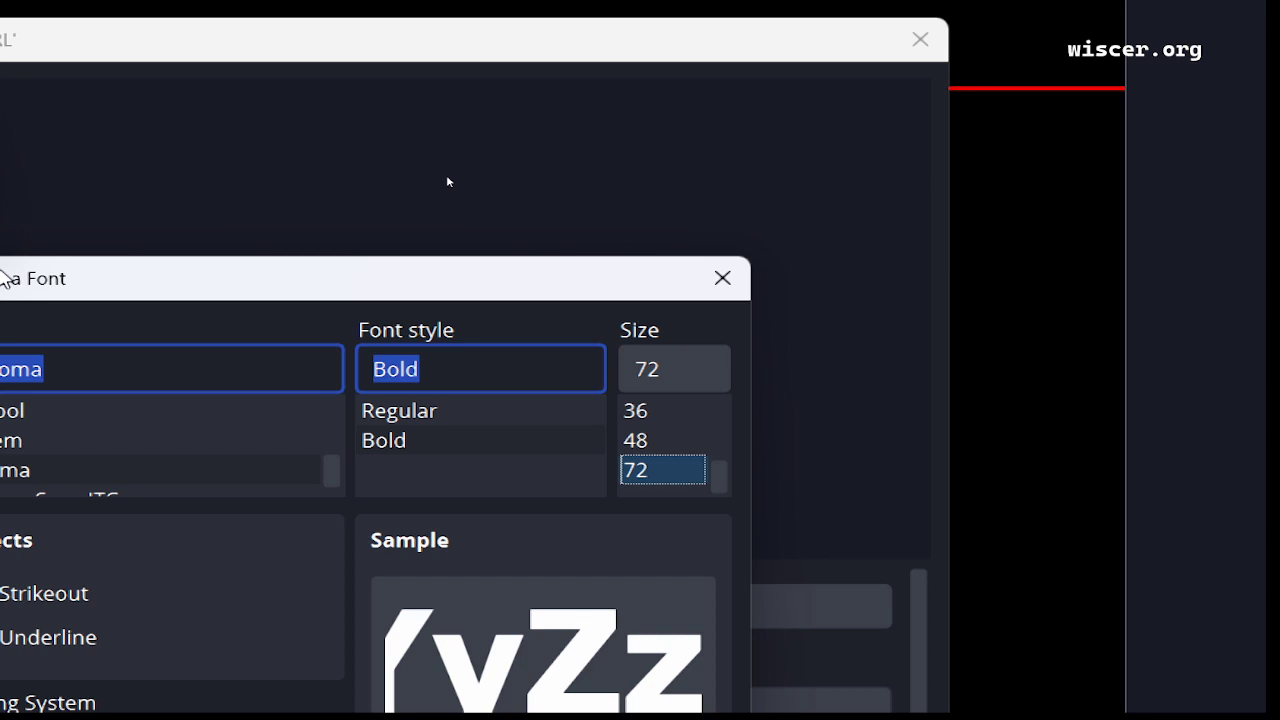
{"action": "key", "text": "Tab"}
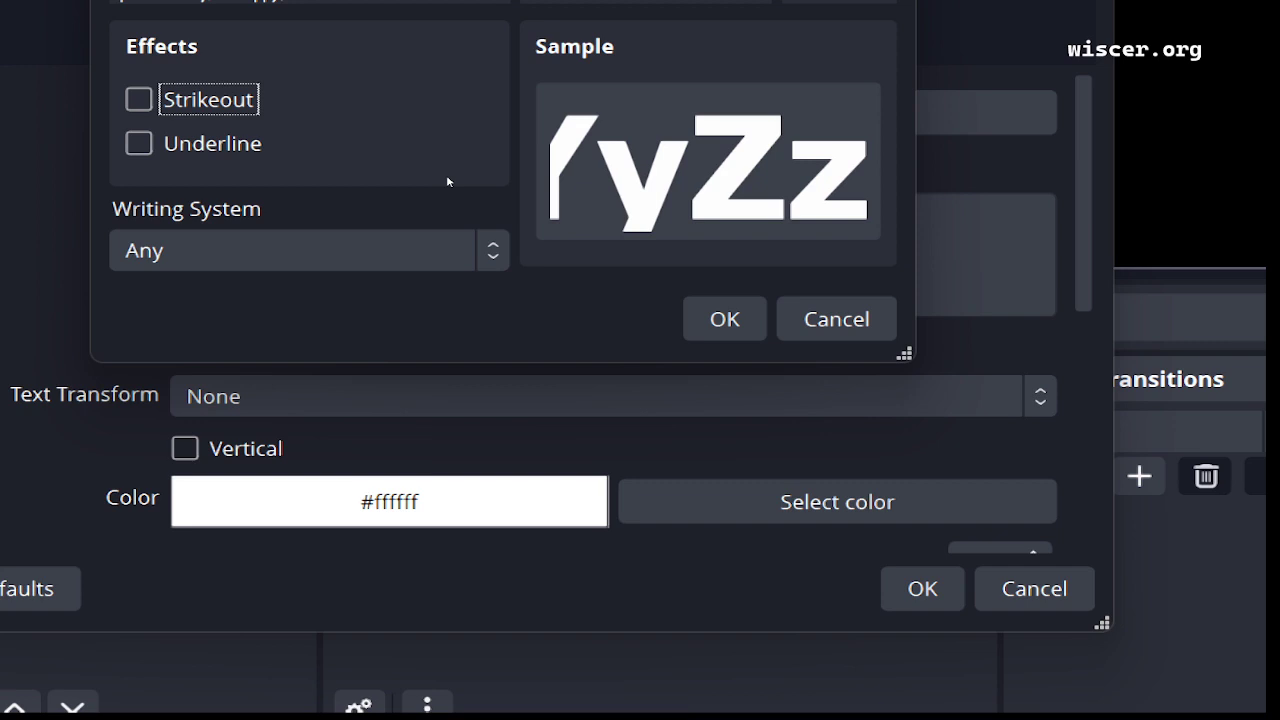
{"action": "key", "text": "Tab"}
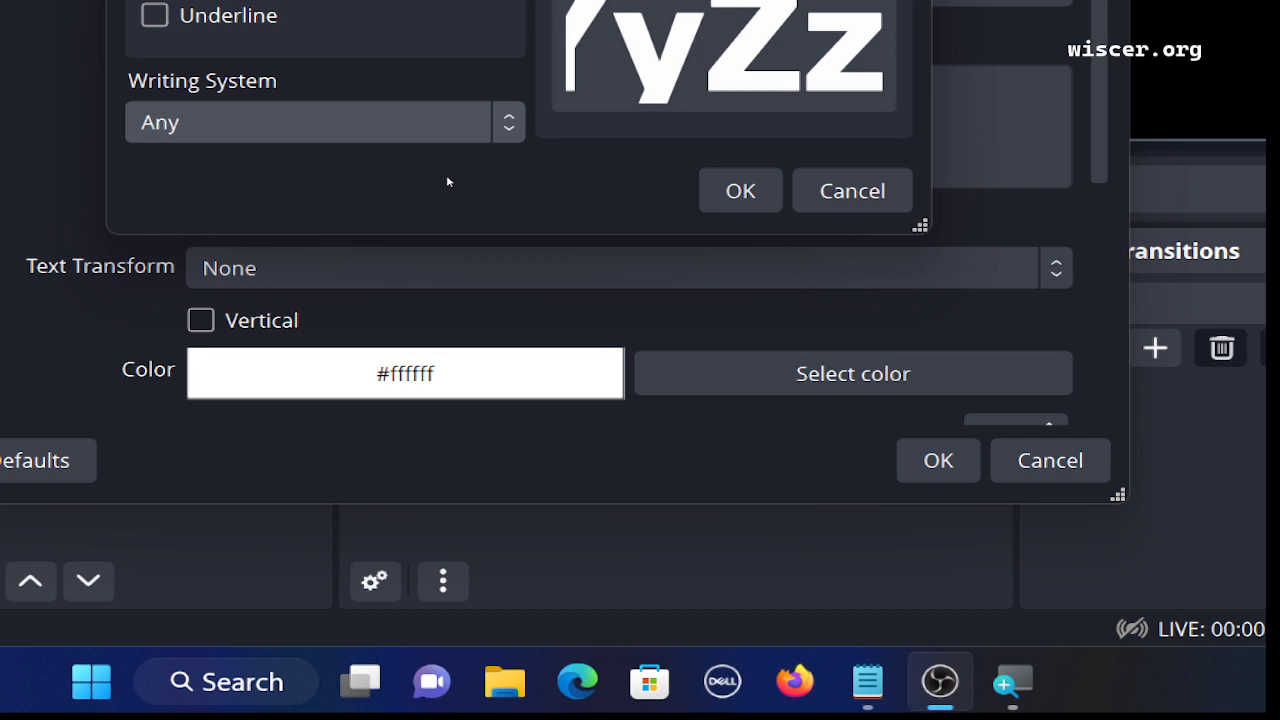
Change the writing system from Latin and confirm the Tahoma Bold 72 font with OK.
{"action": "key", "text": "Down"}
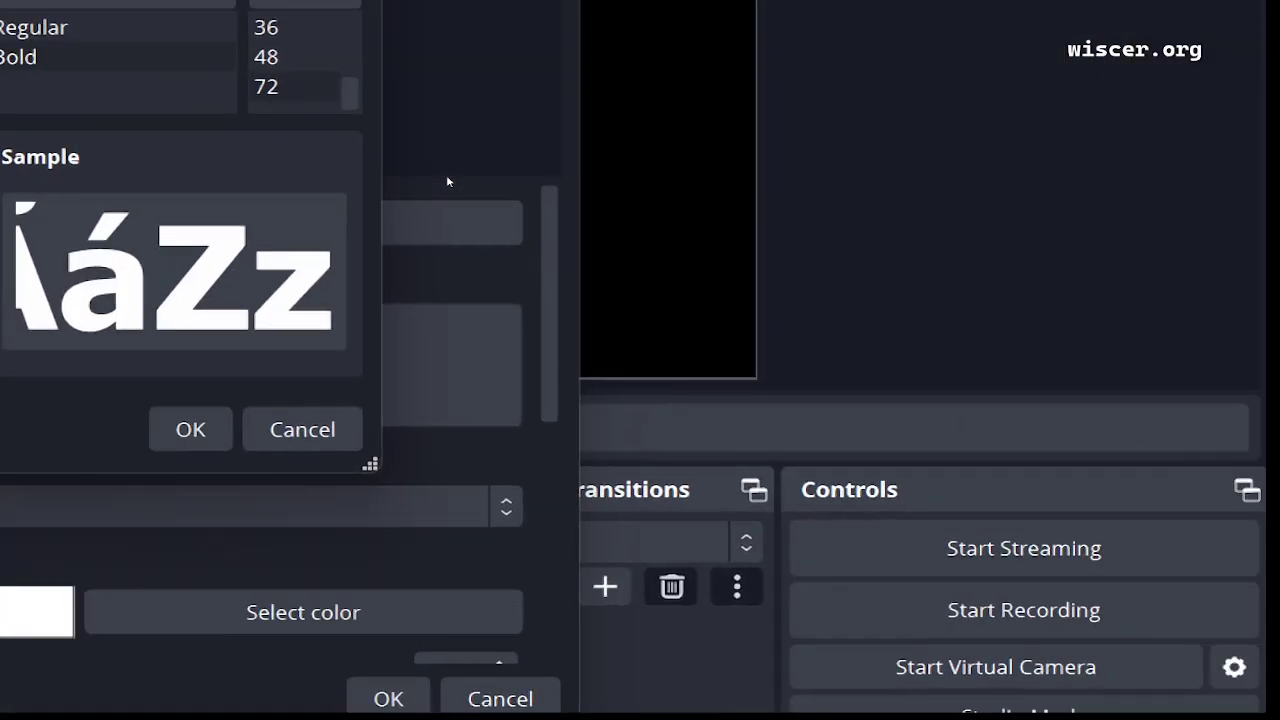
{"action": "key", "text": "Down"}
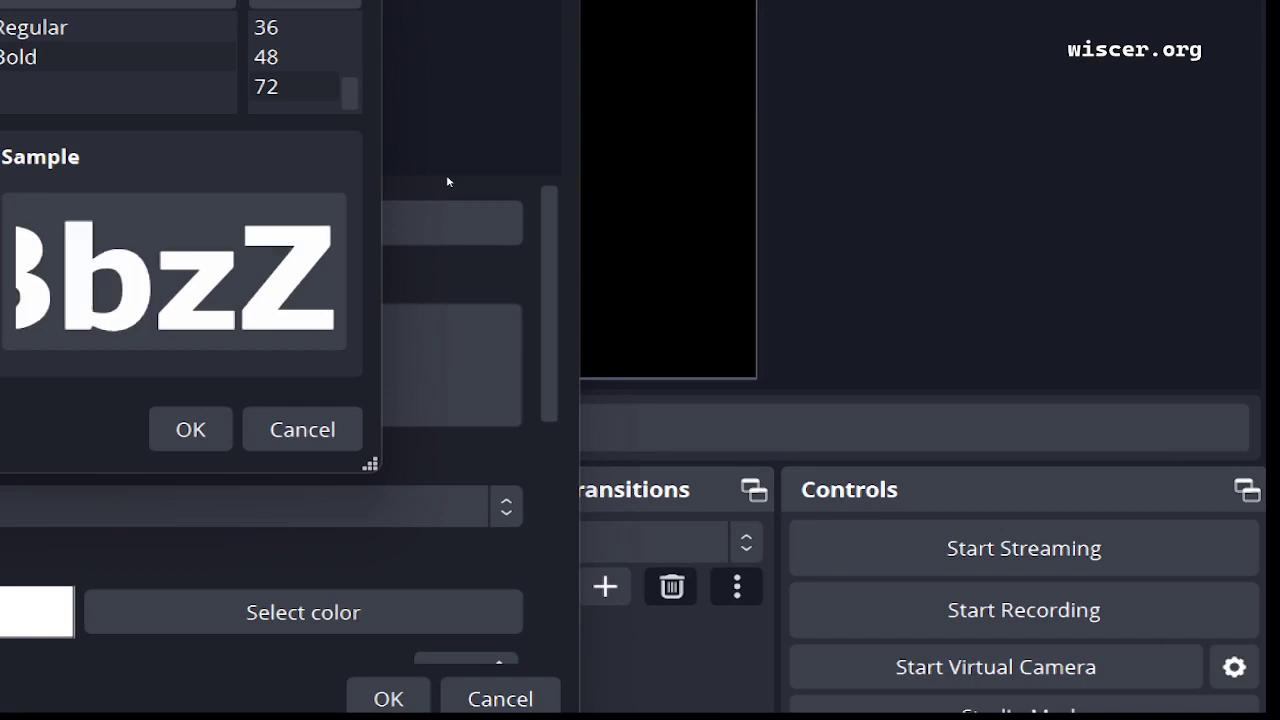
{"action": "key", "text": "Tab"}
{"action": "key", "text": "Return"}
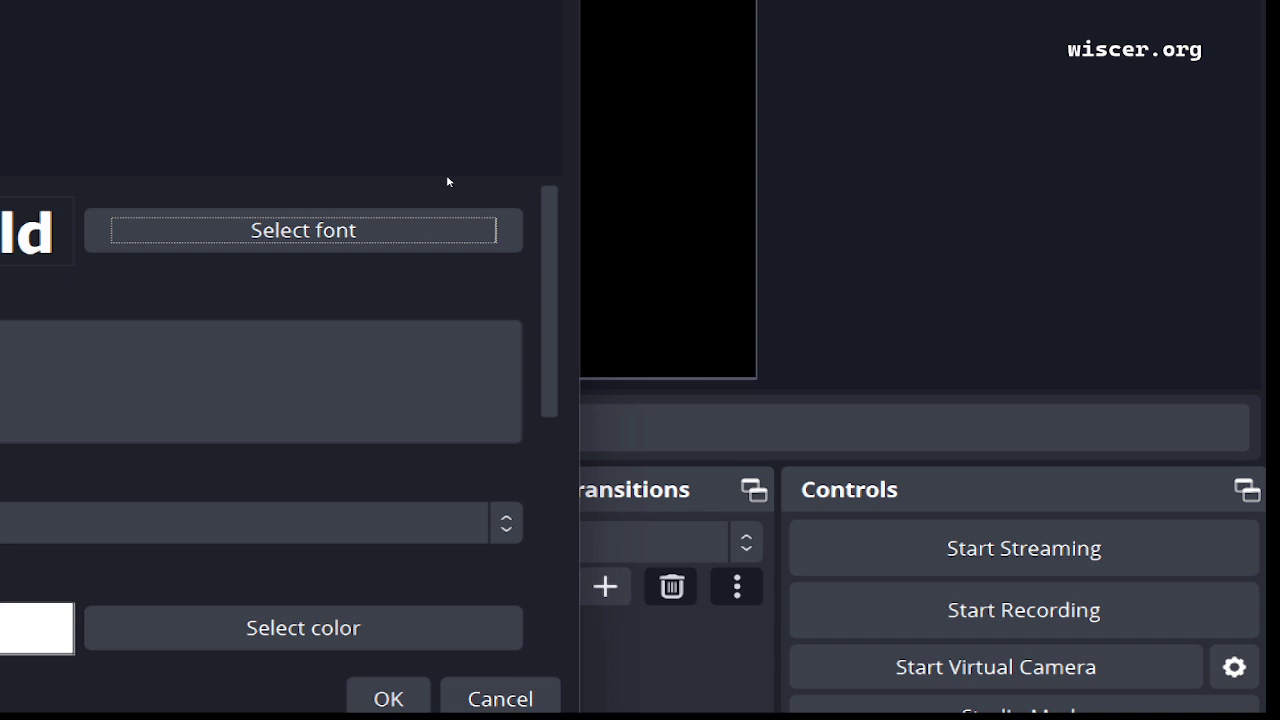
Close the text: URL properties keeping the font changes, then open that source's context menu.
{"action": "key", "text": "Escape"}
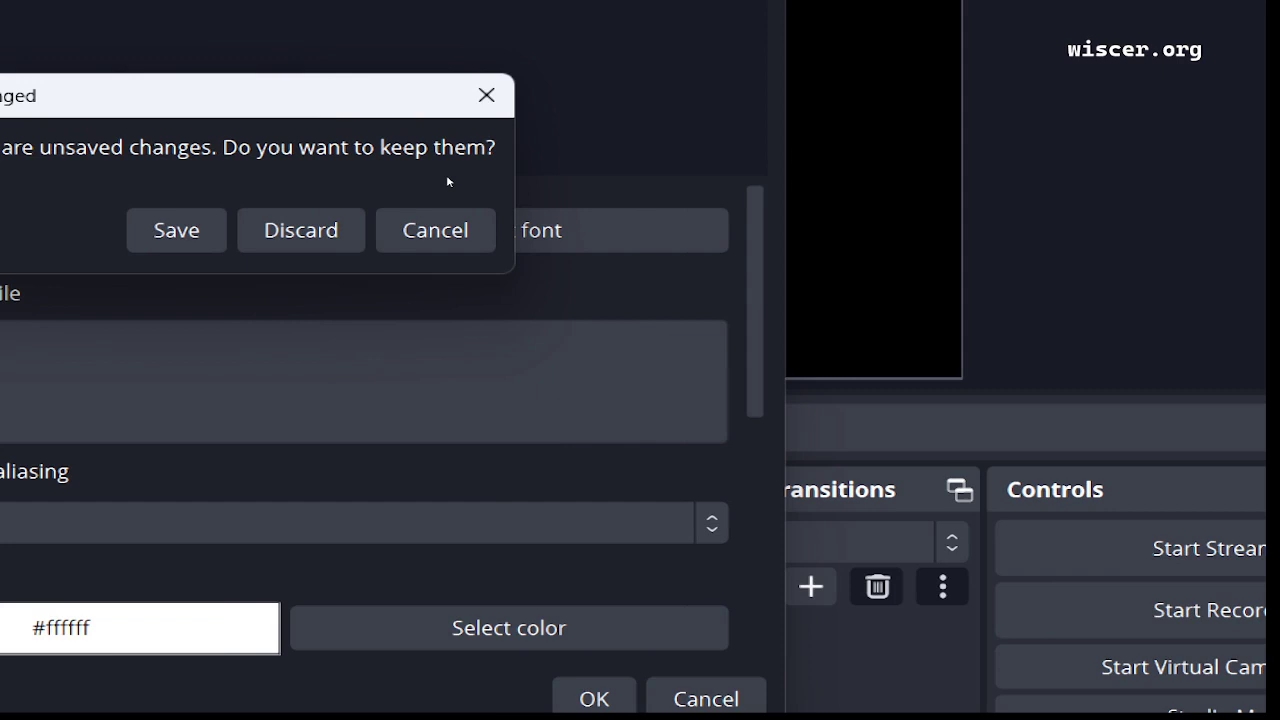
{"action": "key", "text": "Return"}
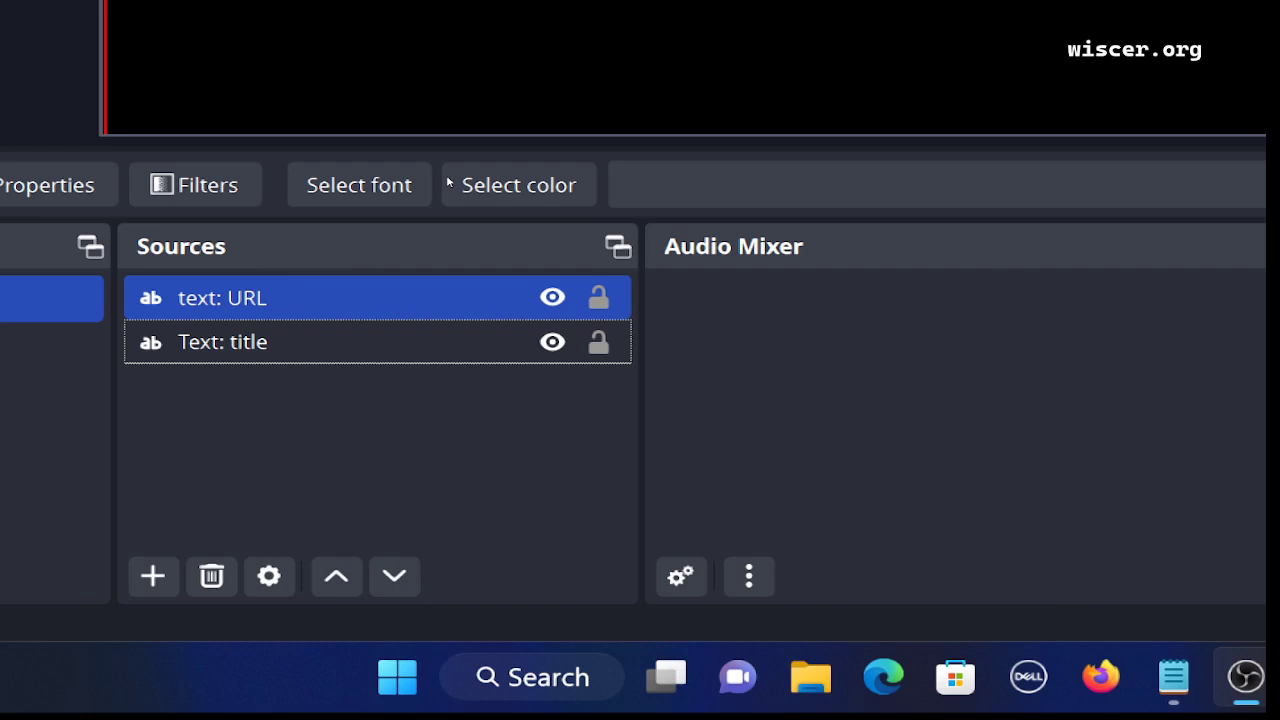
{"action": "key", "text": "Up"}
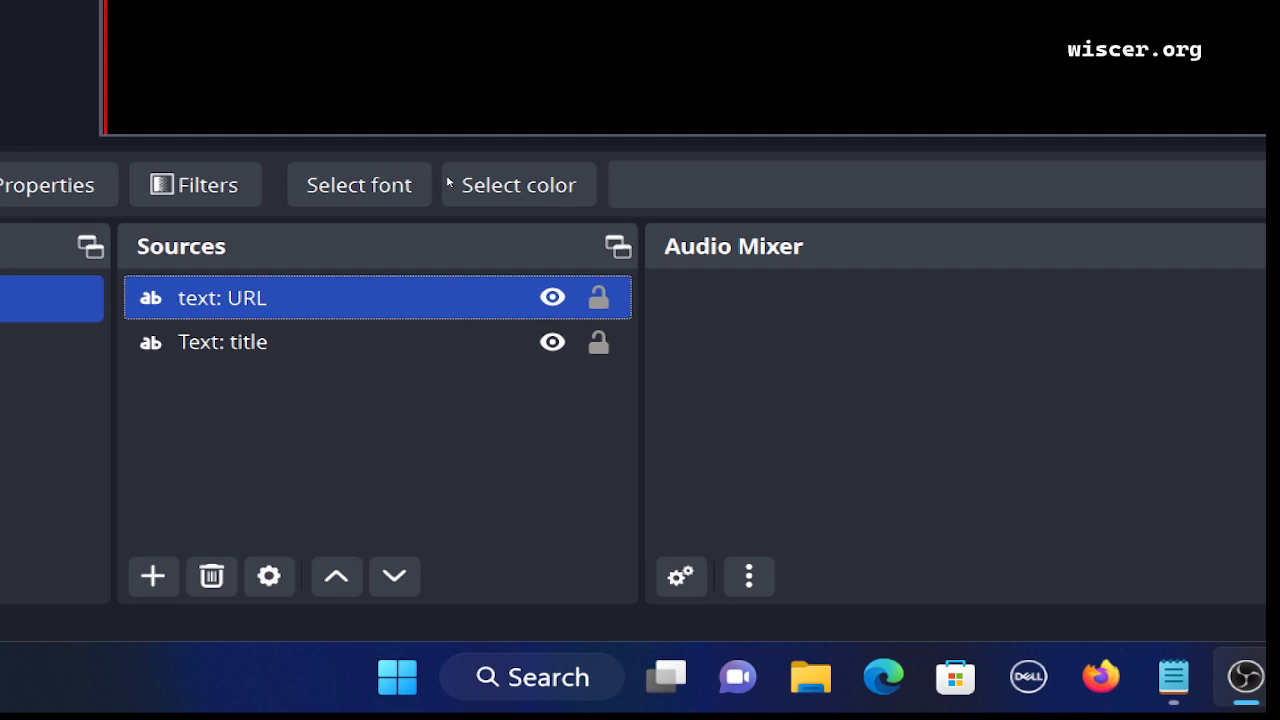
{"action": "right_click", "coordinate": [486, 298]}
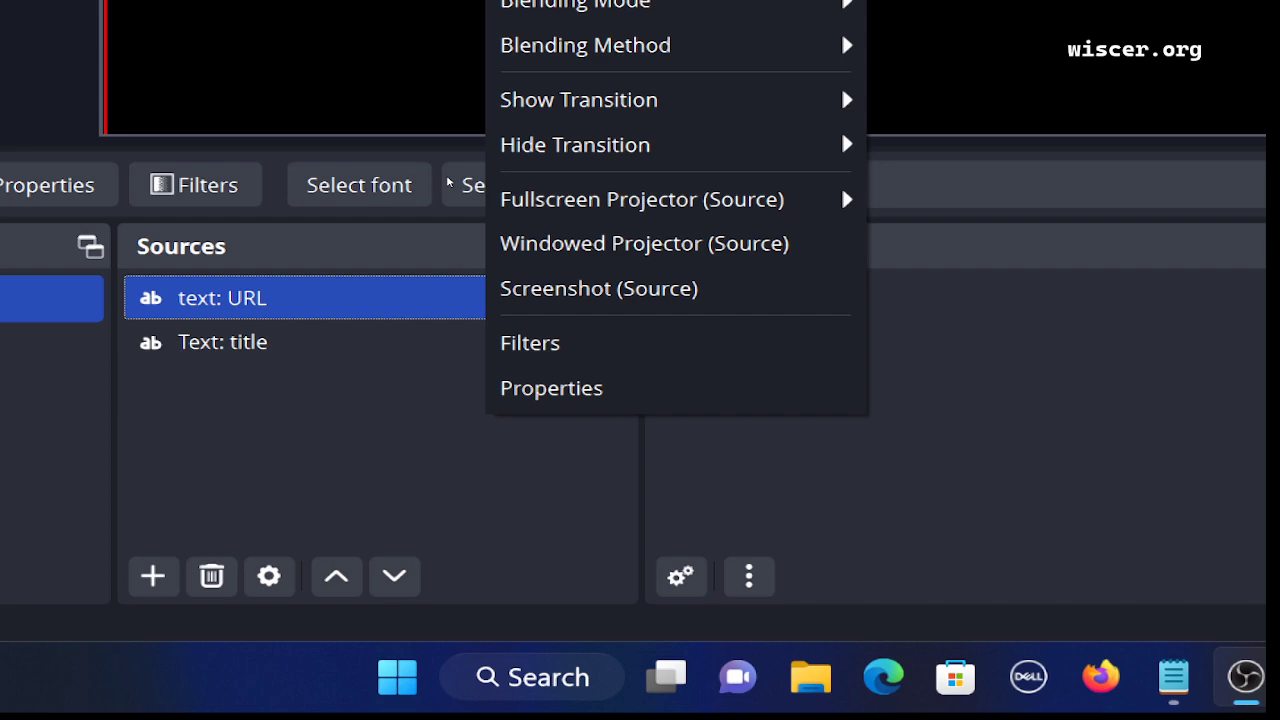
Center the text: URL source horizontally with Transform's Center Horizontally, leaving 959 px margins on each side.
{"action": "key", "text": "t"}
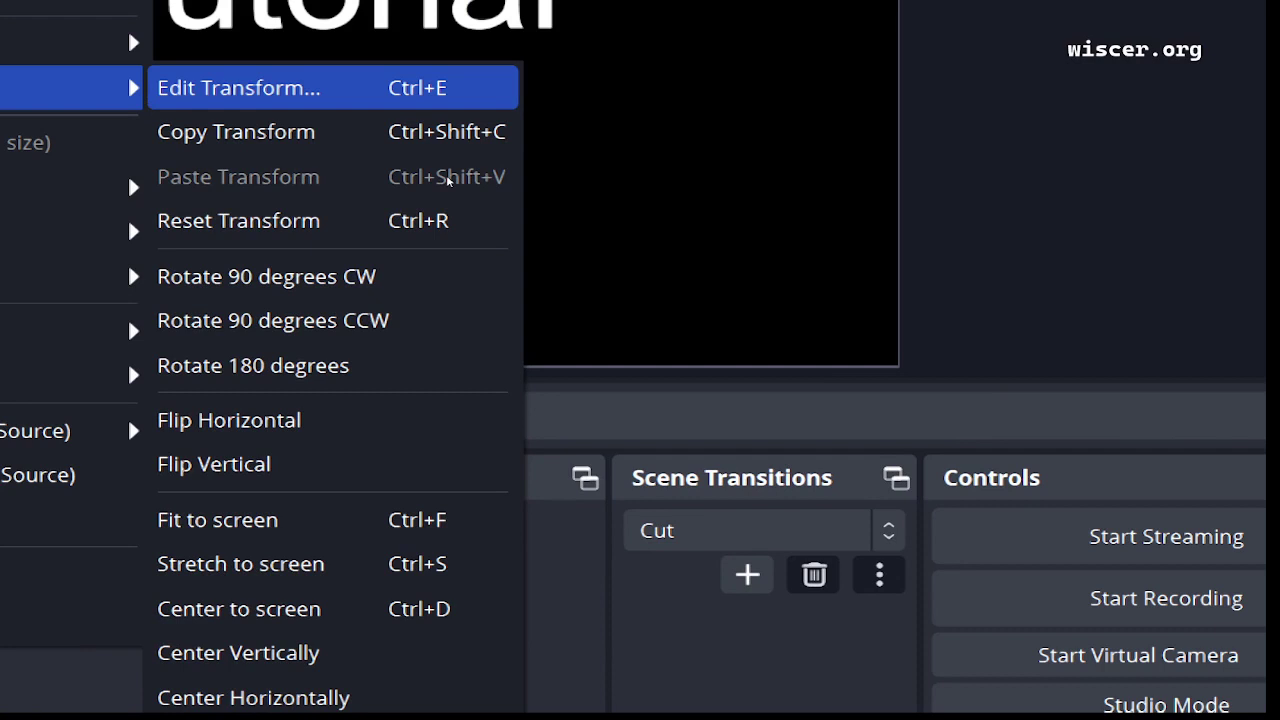
{"action": "key", "text": "Down"}
{"action": "key", "text": "Down"}
{"action": "key", "text": "Down"}
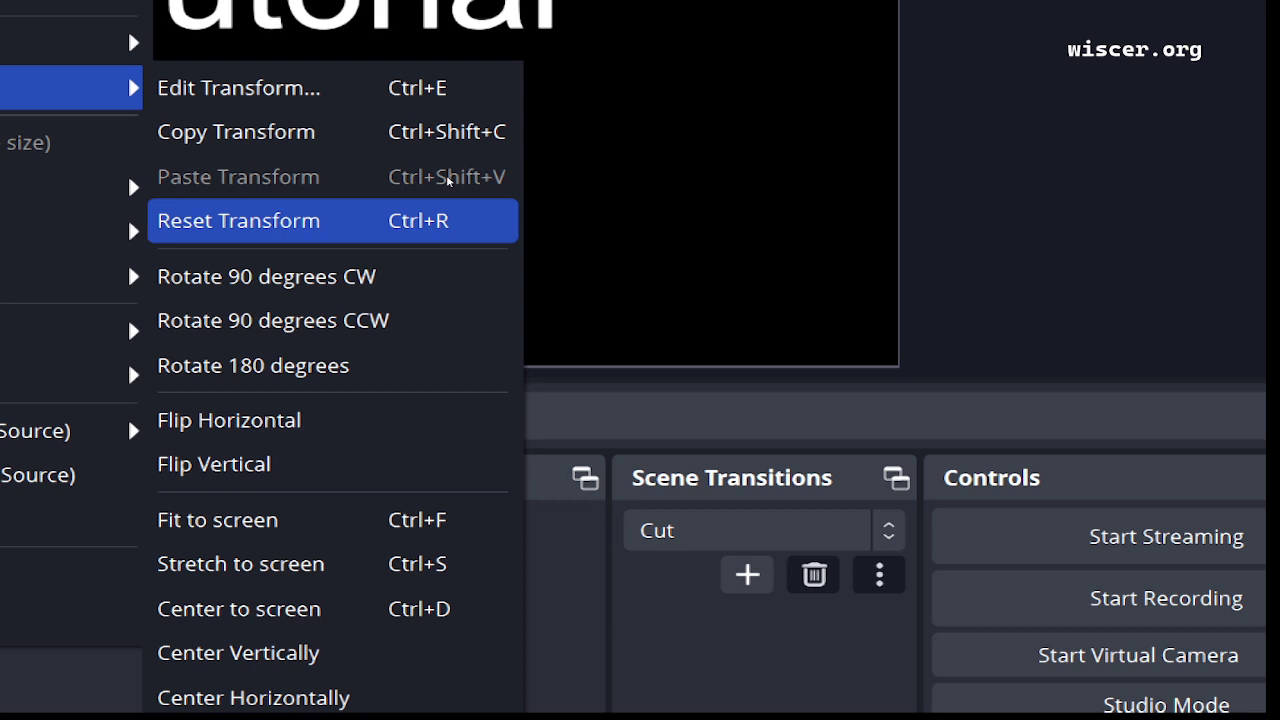
{"action": "key", "text": "Down"}
{"action": "key", "text": "Down"}
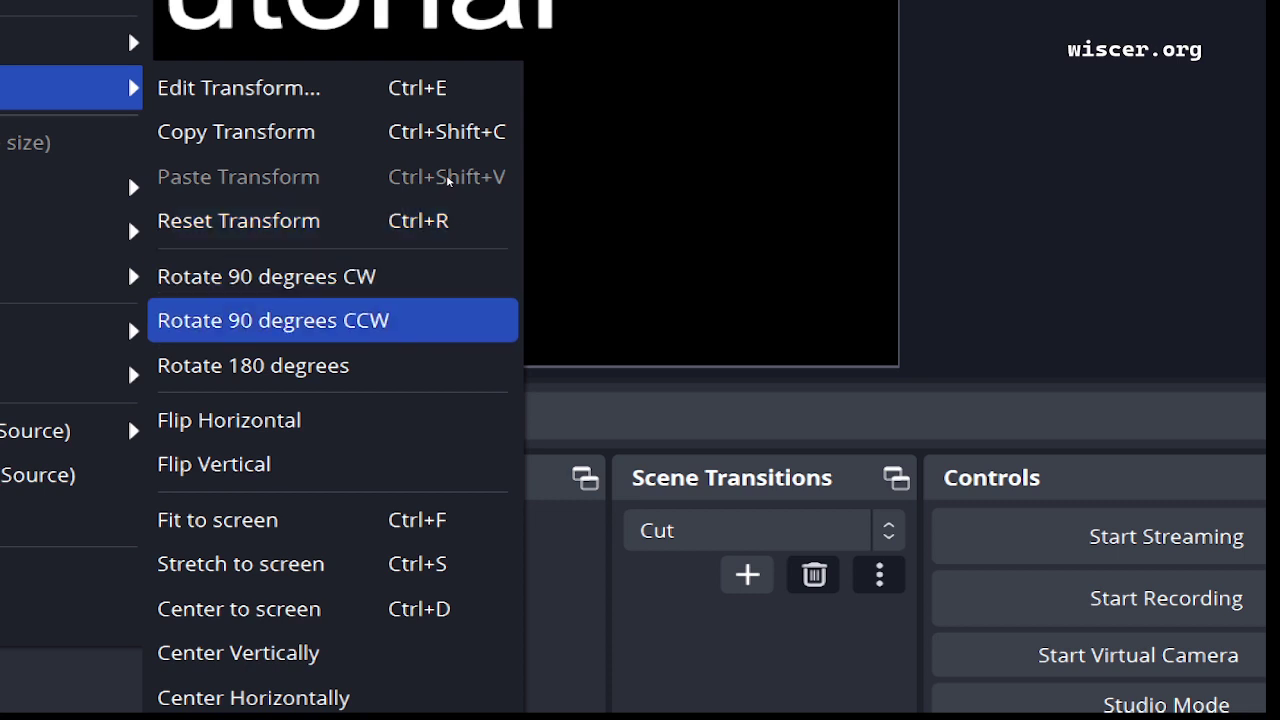
{"action": "key", "text": "Down"}
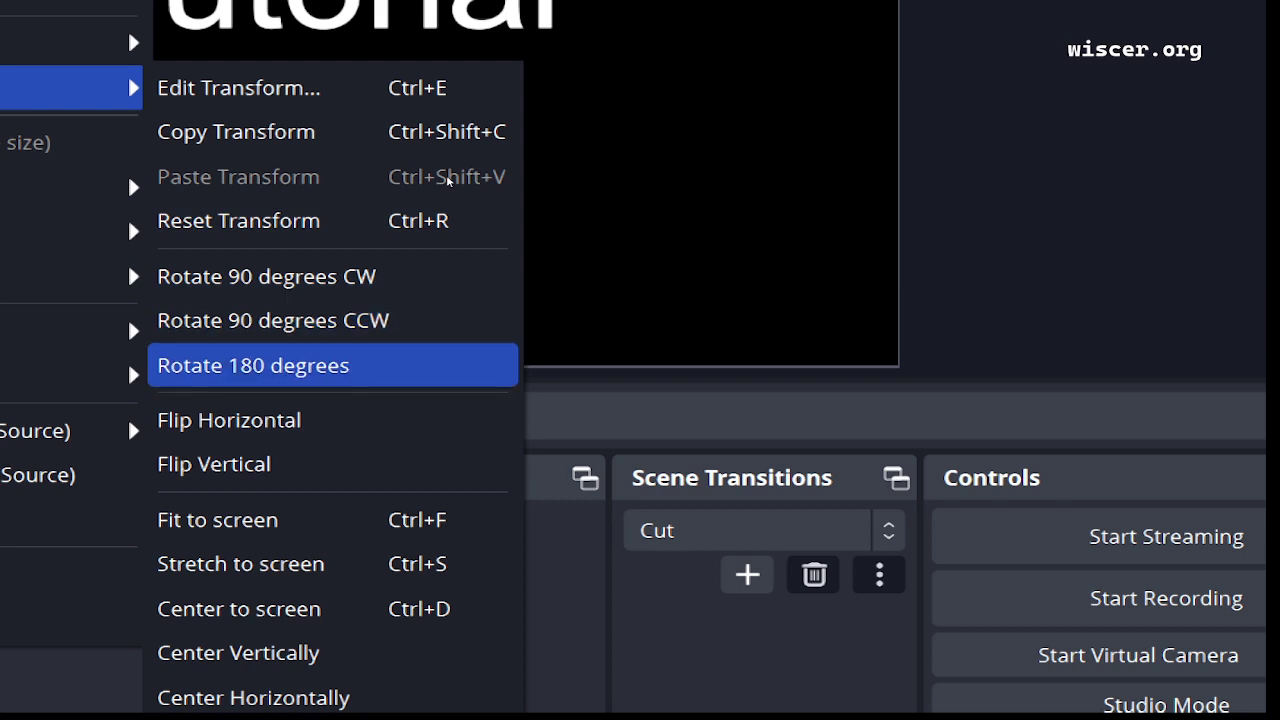
{"action": "key", "text": "Down"}
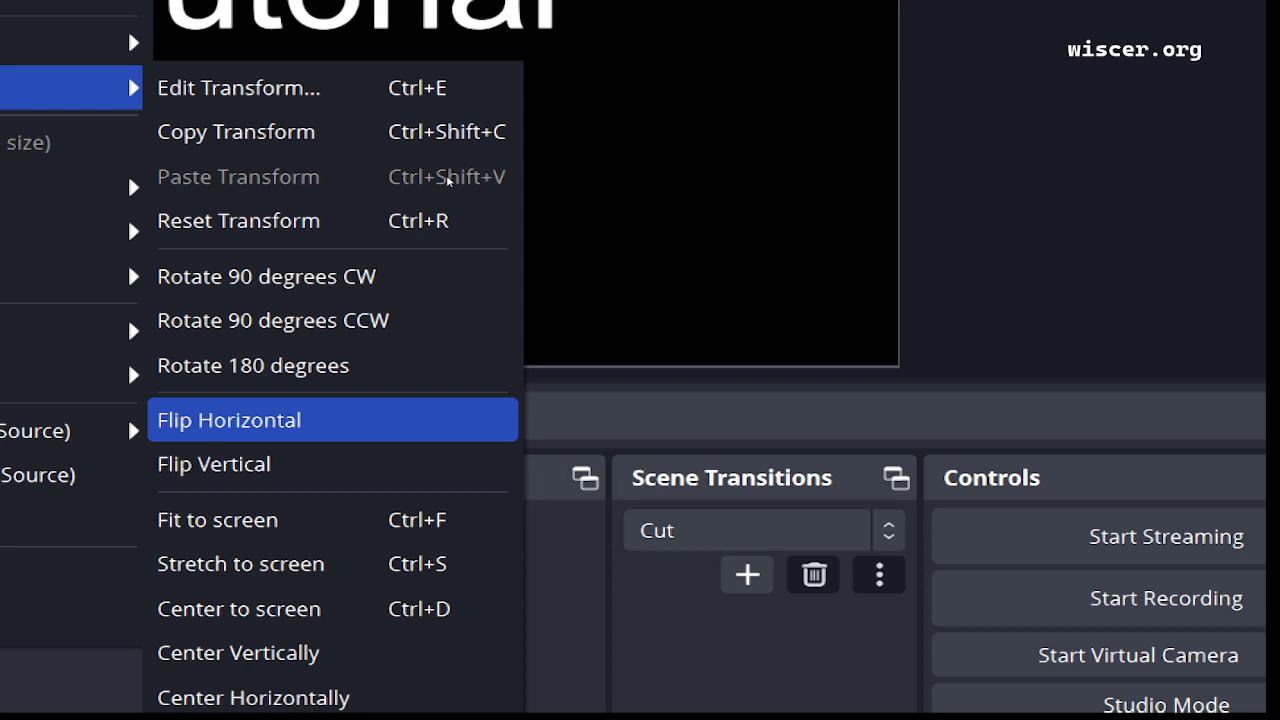
{"action": "key", "text": "Down"}
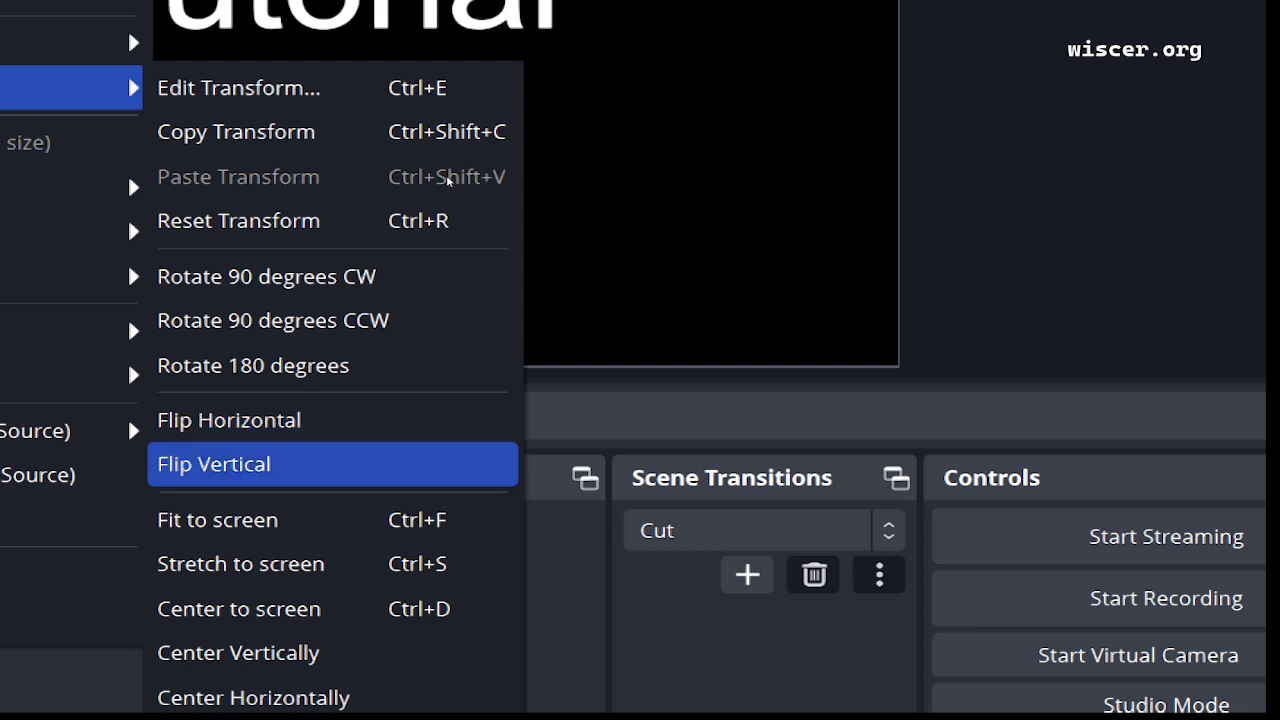
{"action": "key", "text": "Down"}
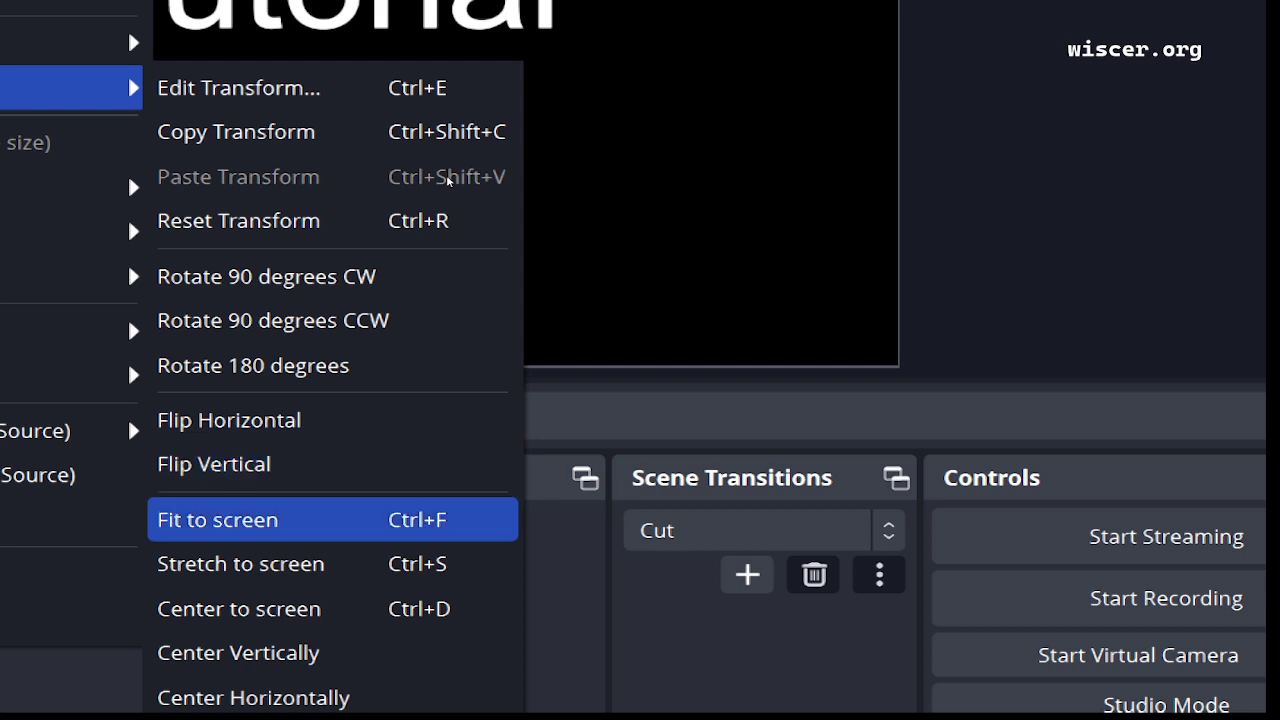
{"action": "key", "text": "Down"}
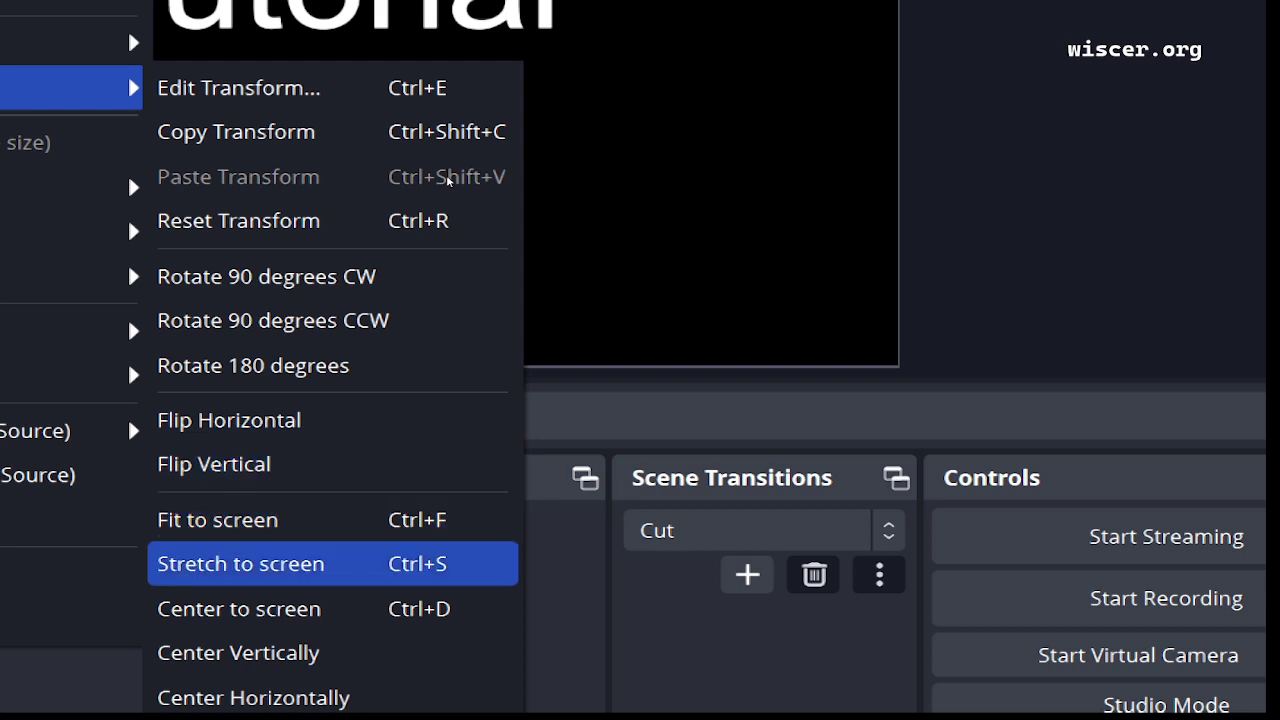
{"action": "key", "text": "Down"}
{"action": "key", "text": "Down"}
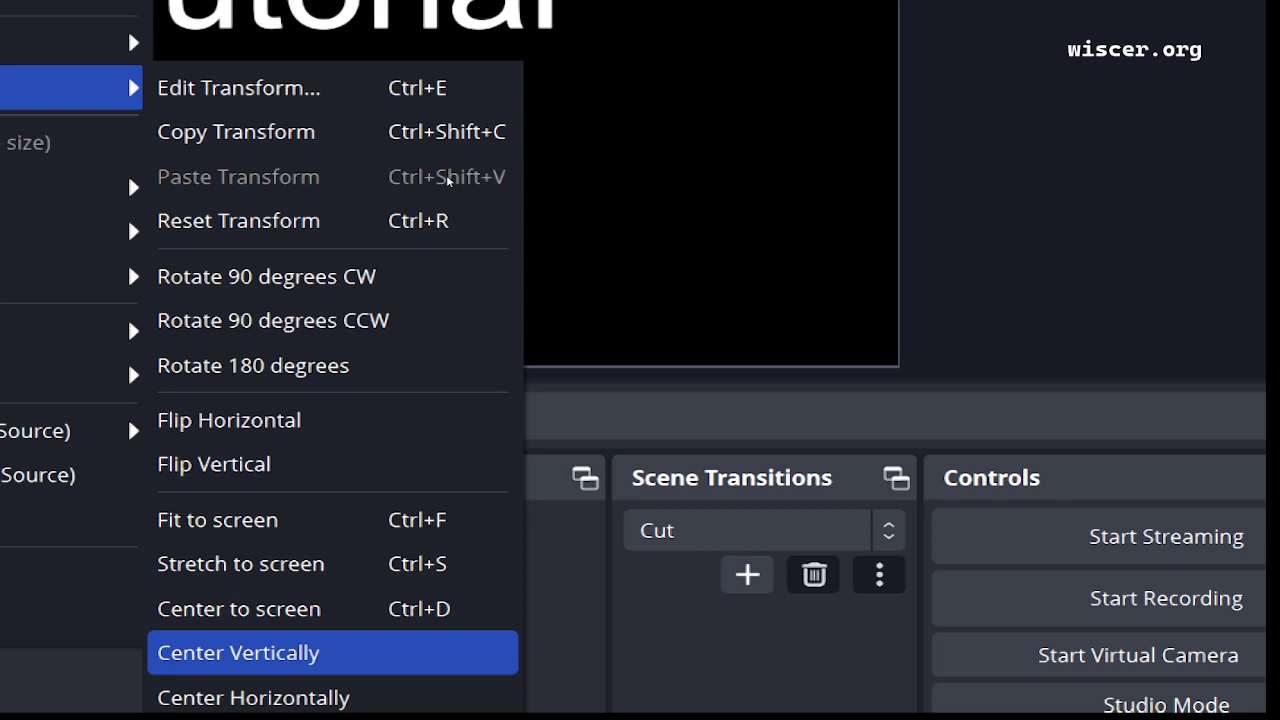
{"action": "key", "text": "Down"}
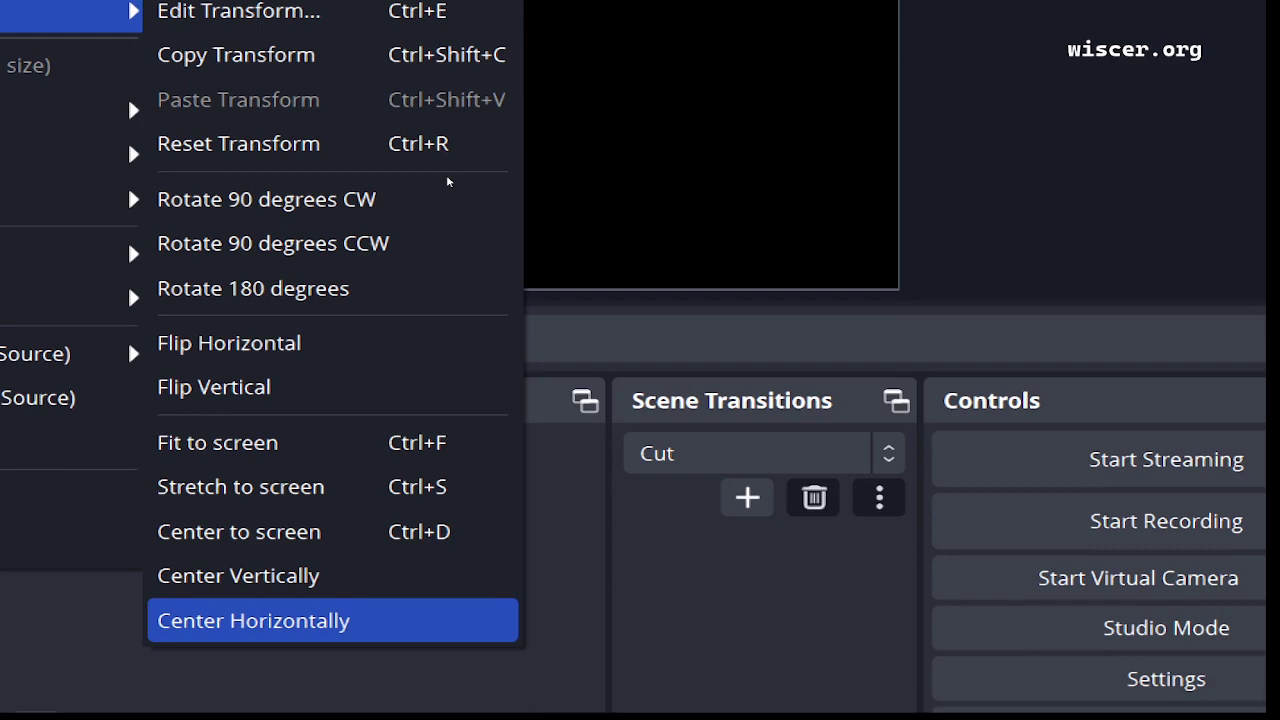
{"action": "key", "text": "Return"}
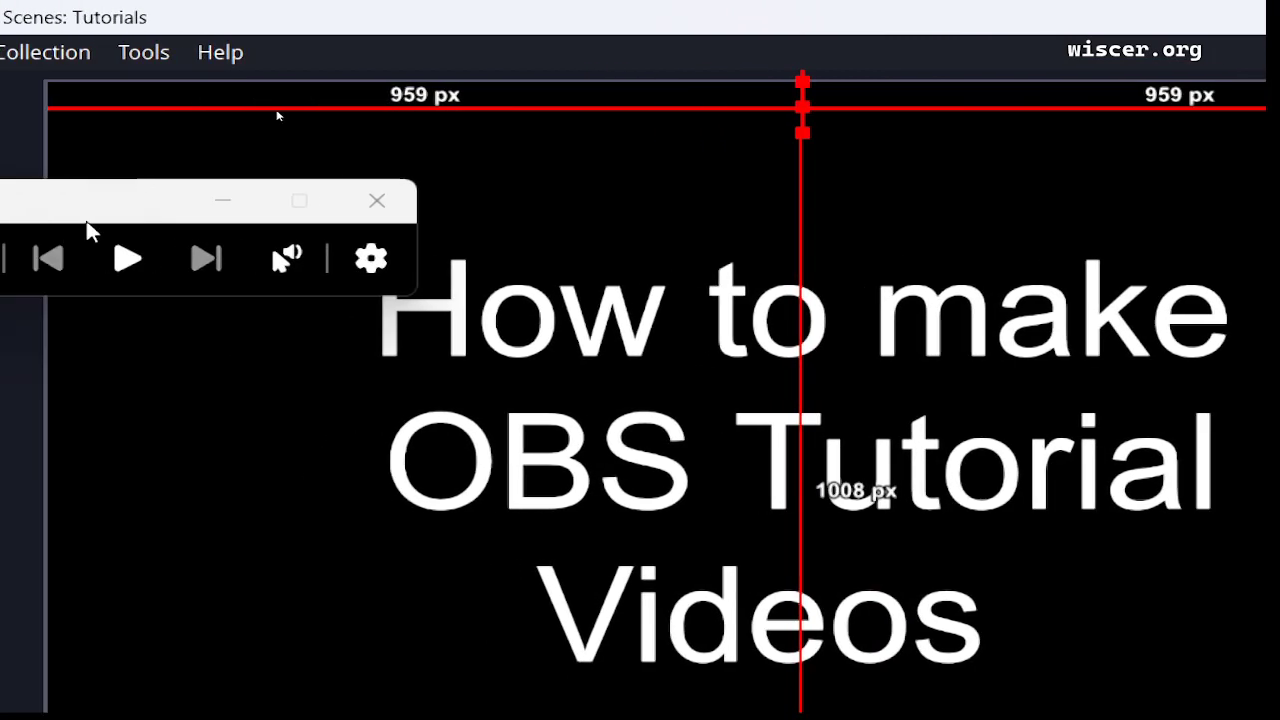
Minimize the media-control window floating over OBS Studio.
{"action": "left_click", "coordinate": [217, 203]}
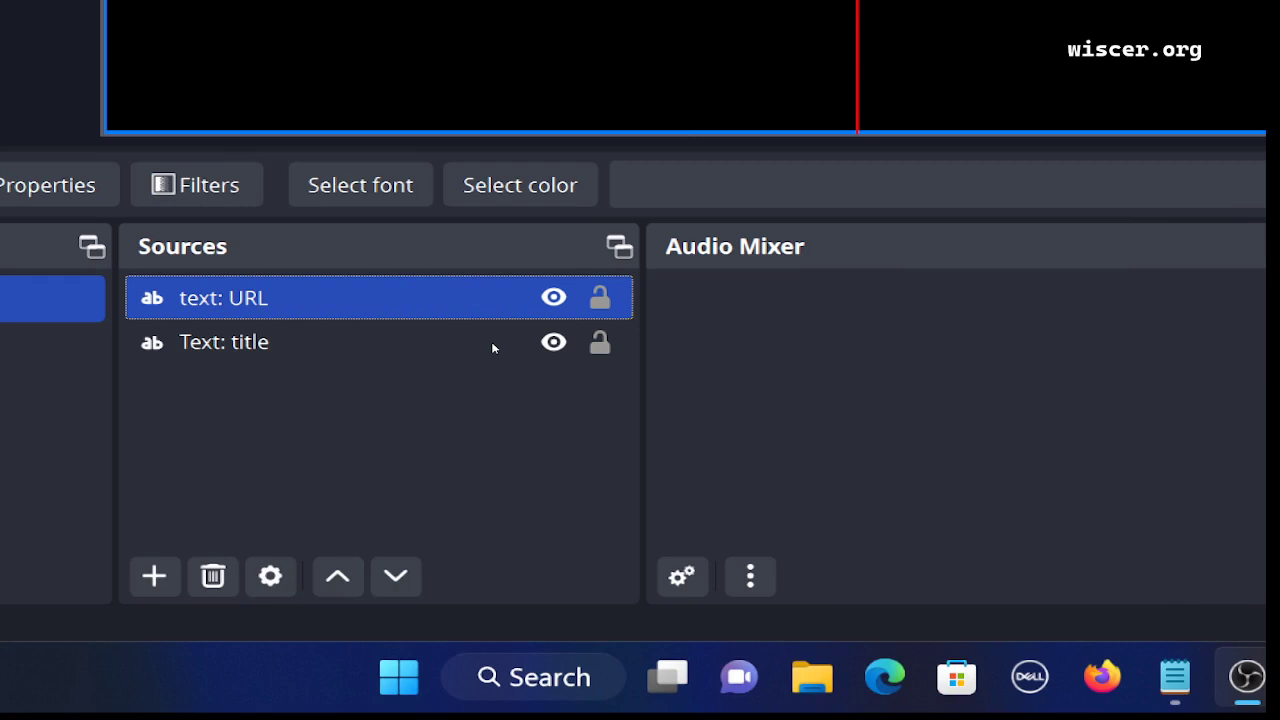
Open the Properties window of the text: URL source from its context menu.
{"action": "key", "text": "shift+F10"}
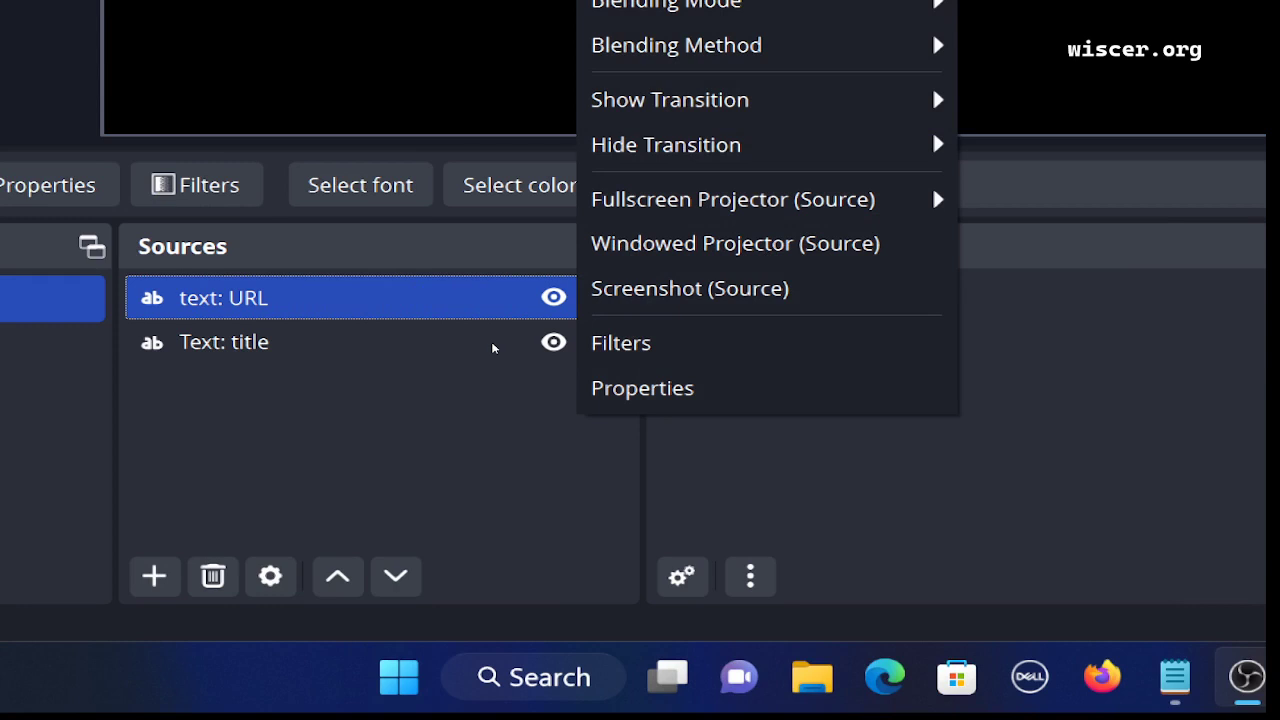
{"action": "key", "text": "Up"}
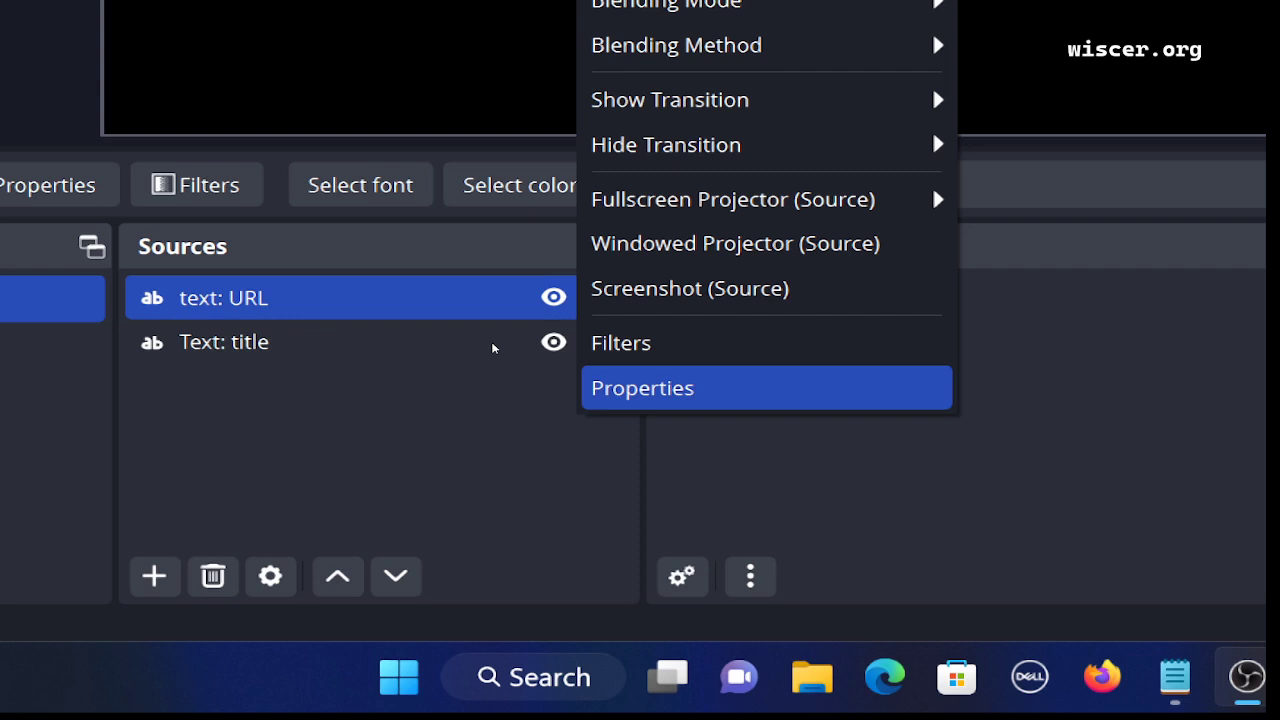
{"action": "key", "text": "Return"}
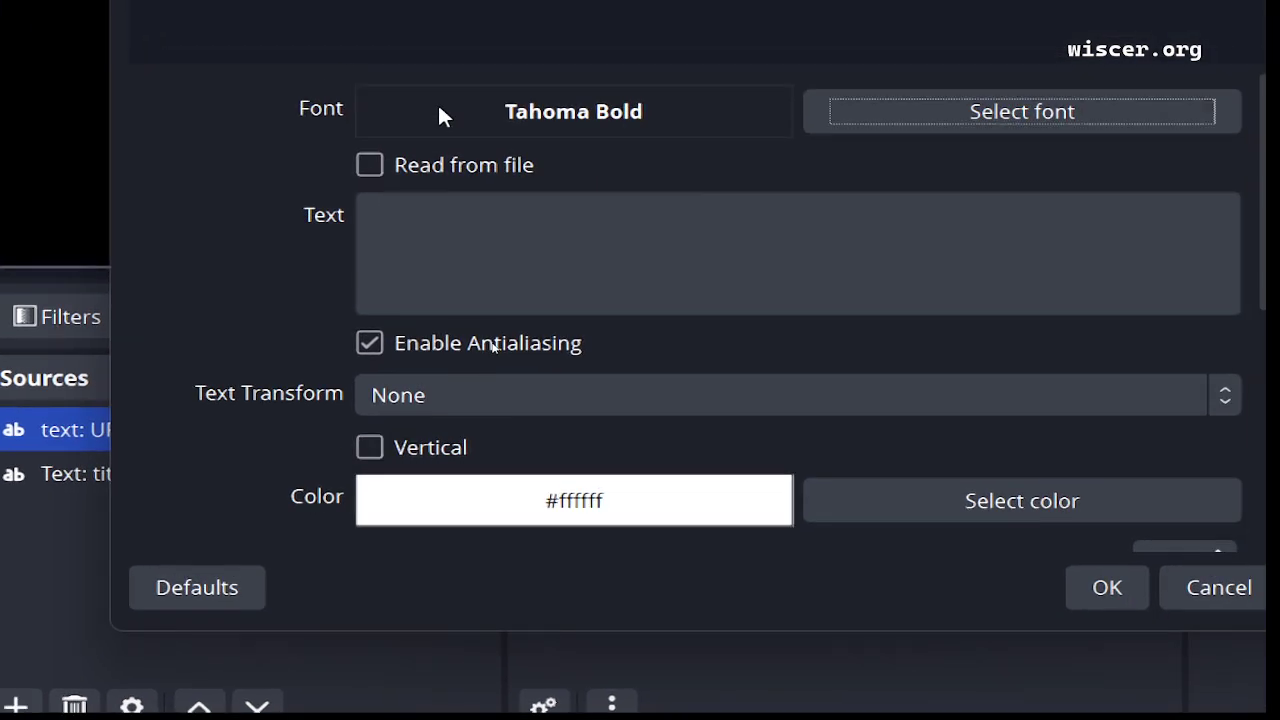
Enter 'wiscer.org' as the text: URL source's text and save the change on closing.
{"action": "key", "text": "Tab"}
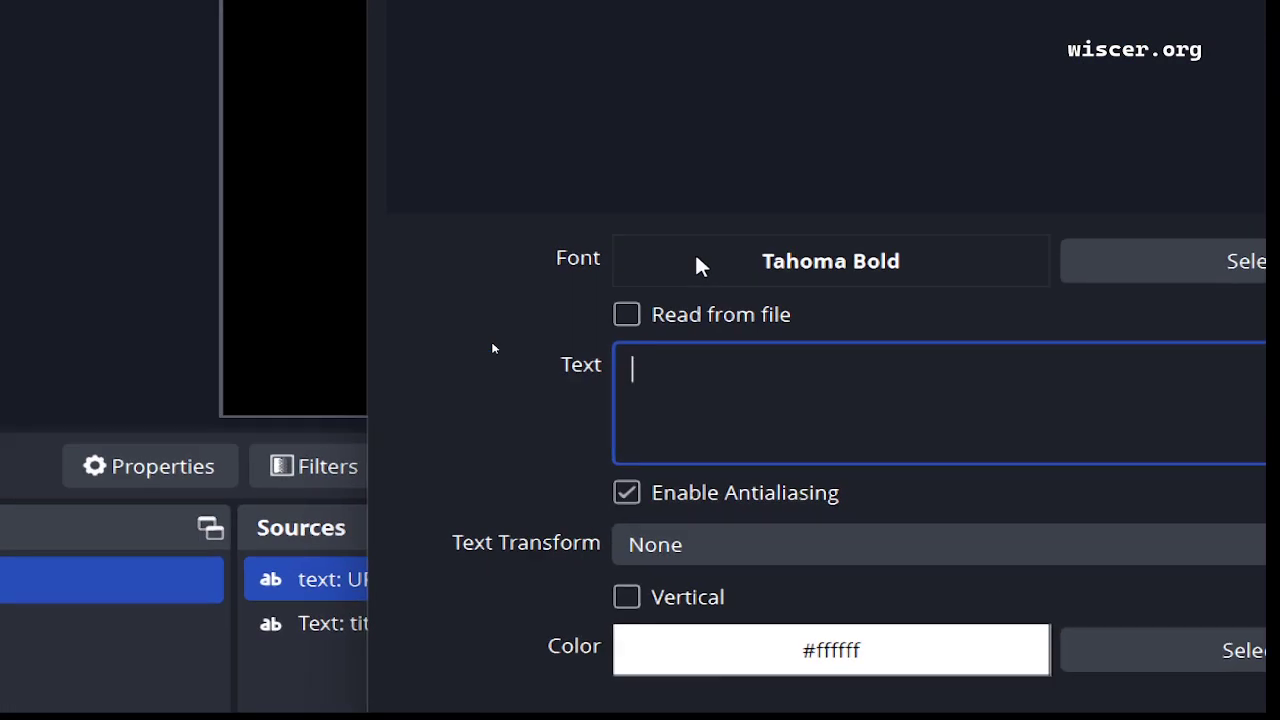
{"action": "type", "text": "wisce"}
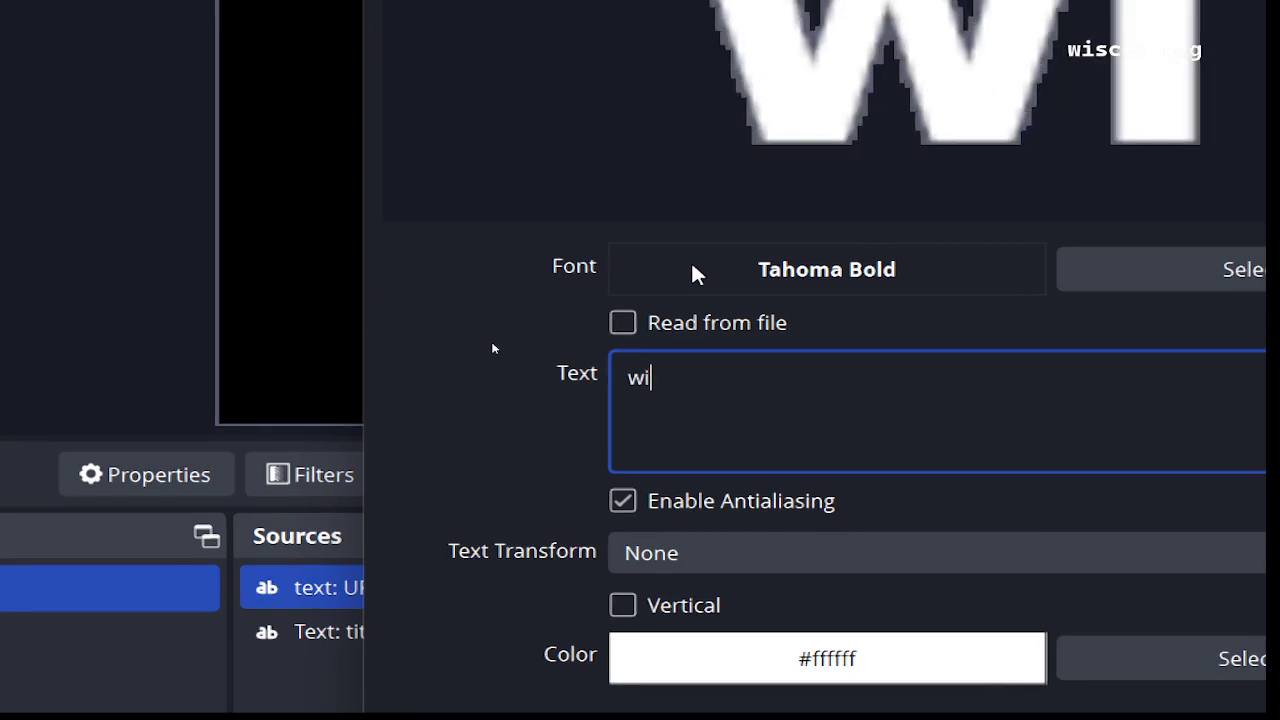
{"action": "type", "text": "r.org"}
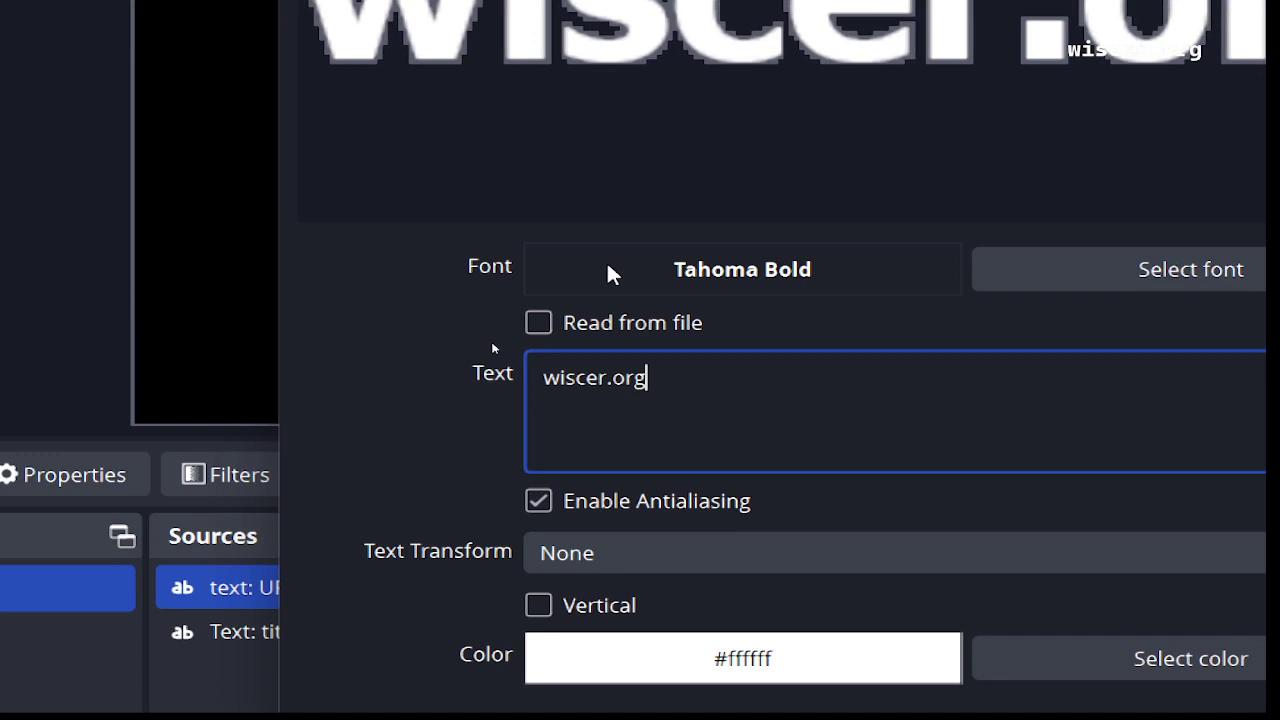
{"action": "key", "text": "Escape"}
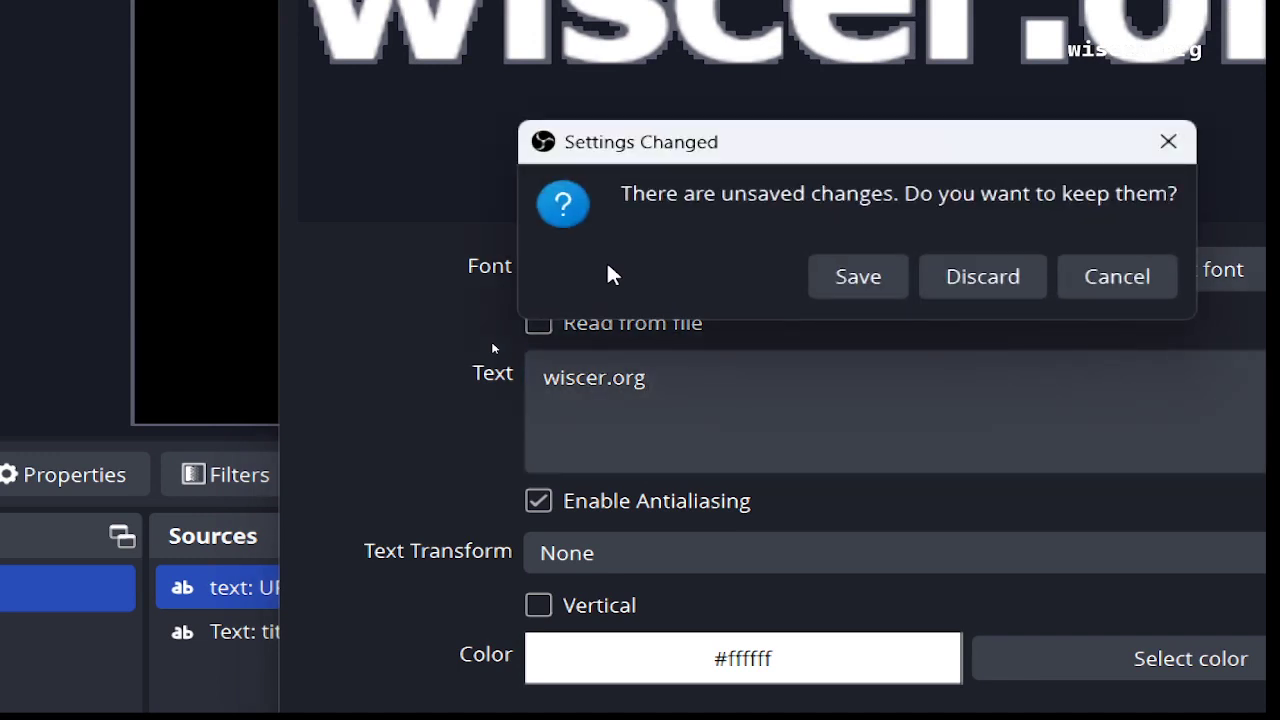
{"action": "key", "text": "Tab"}
{"action": "key", "text": "Tab"}
{"action": "key", "text": "Tab"}
{"action": "key", "text": "Return"}
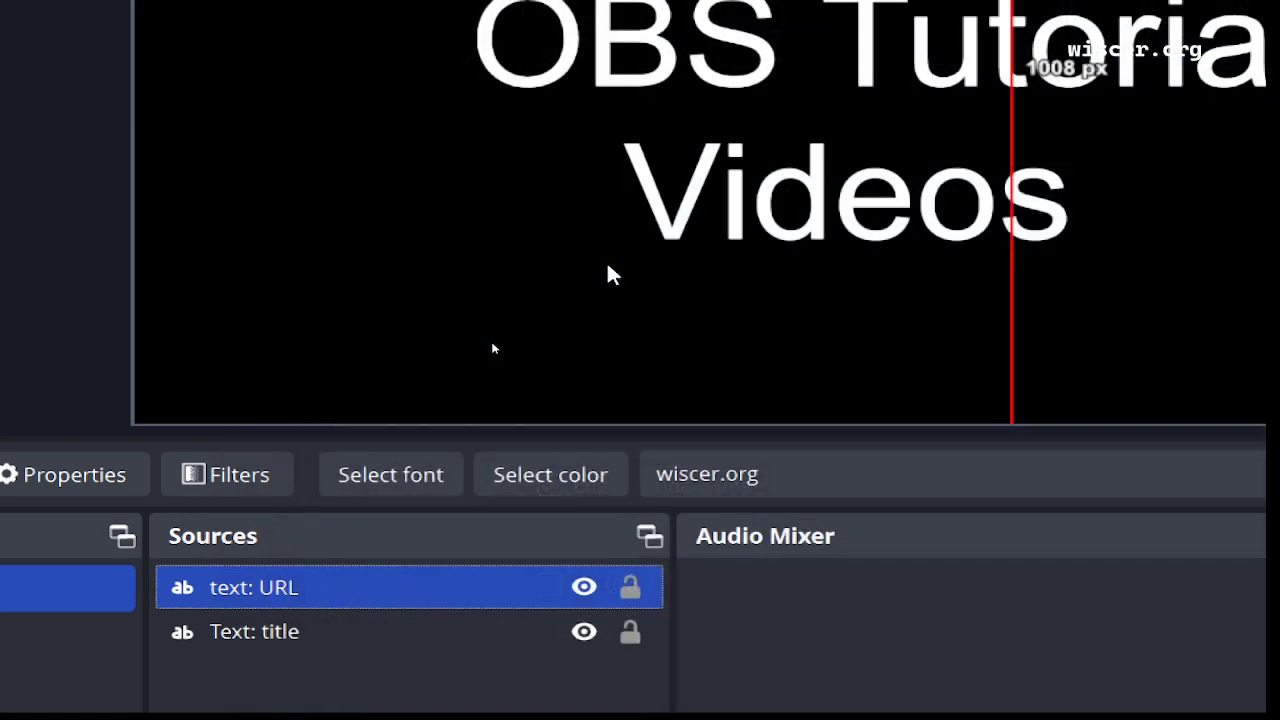